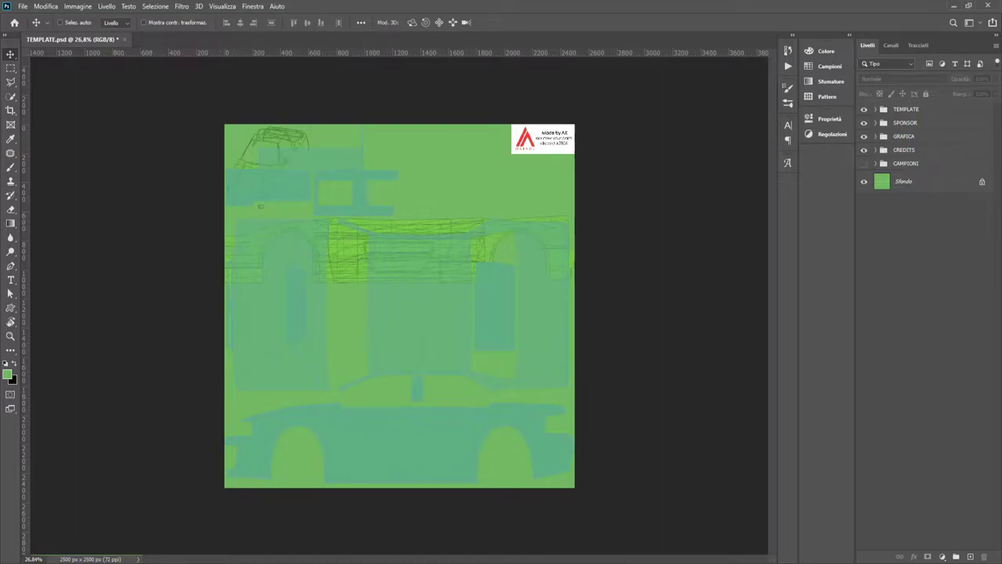
# Step: Briefly show and hide the CAMPIONI group, and select the green Sfondo background layer
pyautogui.click(864, 163)
pyautogui.click(863, 162)
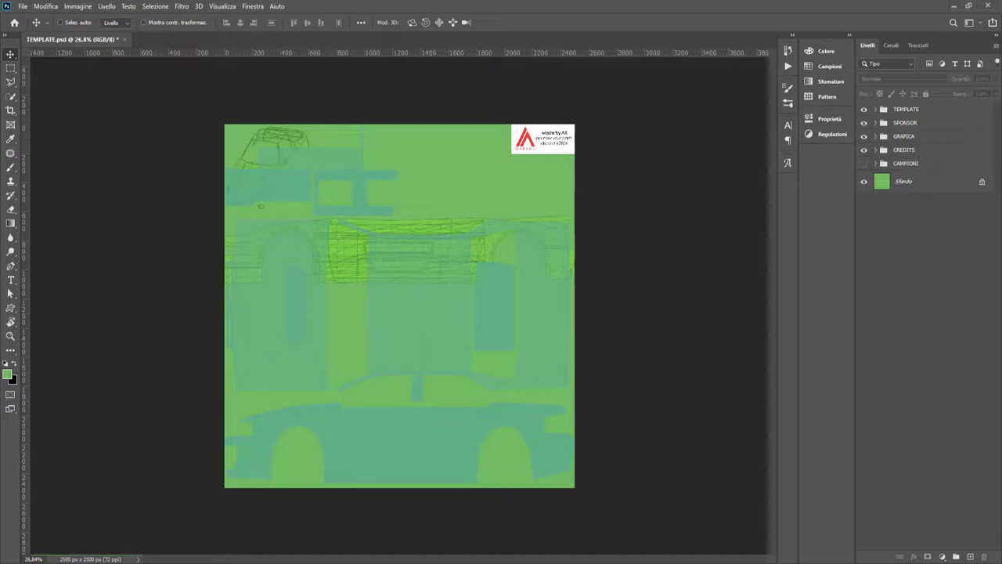
pyautogui.click(916, 181)
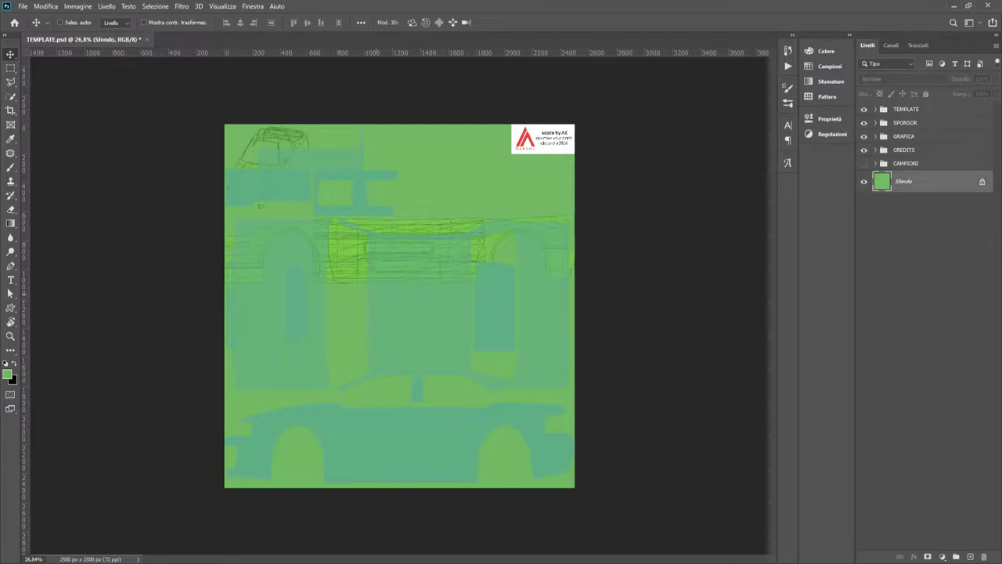
pyautogui.scroll(2, 376, 294)
pyautogui.scroll(-1, 376, 294)
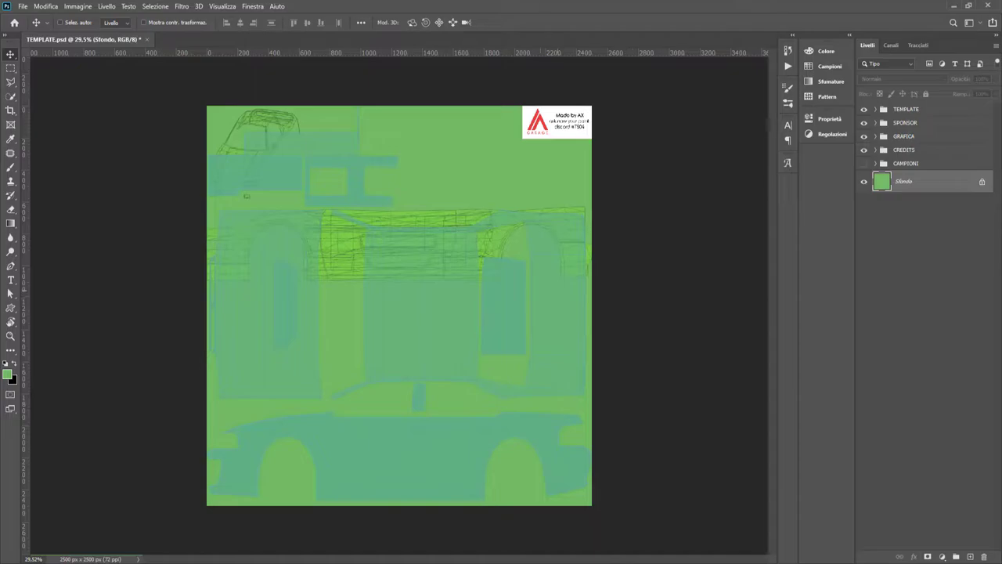
# Step: Activate the Brush tool with the splatter tip at 600 px and make black the foreground color
pyautogui.press('u')
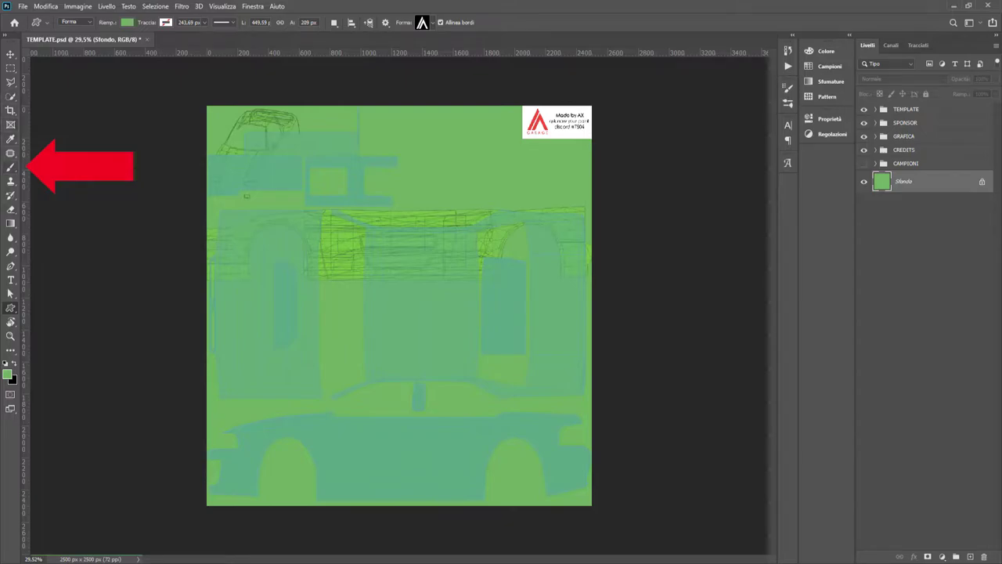
pyautogui.click(11, 167)
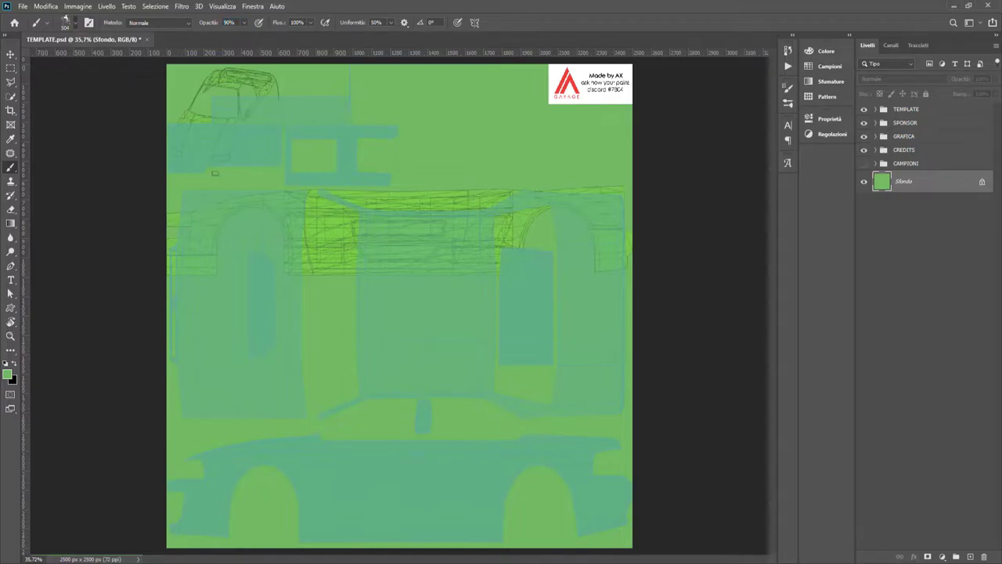
pyautogui.press(']')
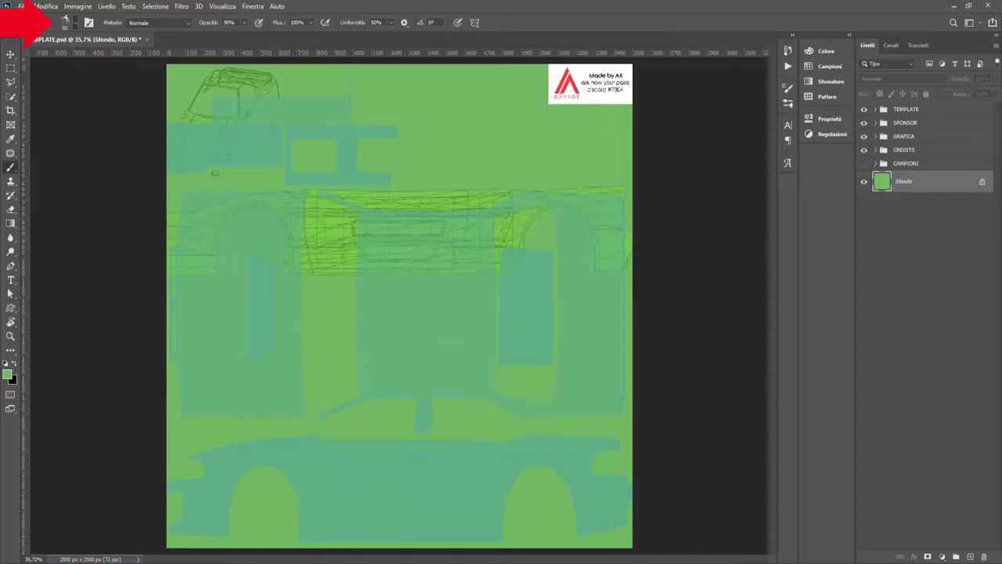
pyautogui.press('x')
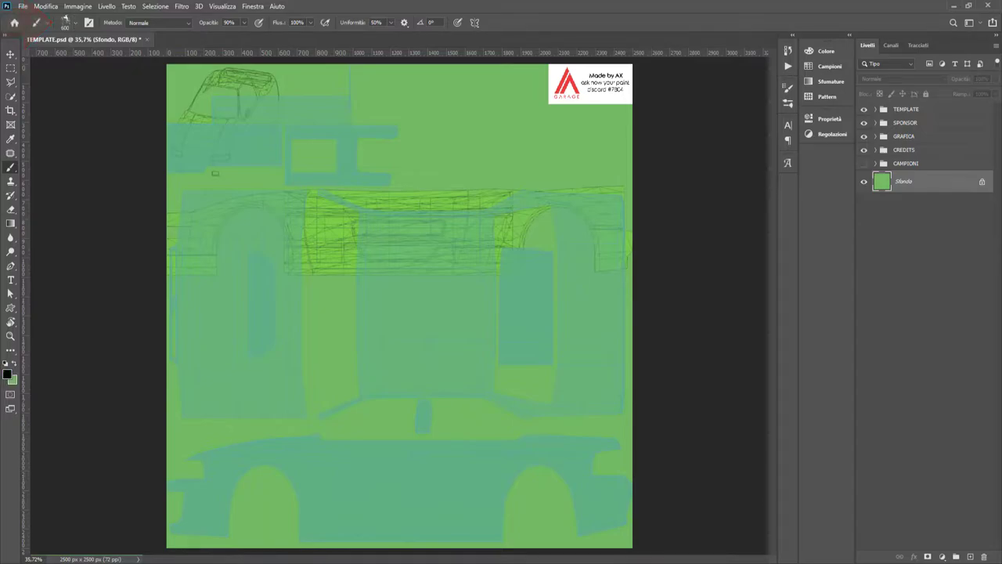
# Step: Try a black splatter stamp on the car's side on the Sfondo layer, and undo it
pyautogui.click(408, 489)
pyautogui.hotkey('ctrl', 'z')
pyautogui.scroll(1, 571, 438)
pyautogui.scroll(-1, 571, 313)
pyautogui.scroll(-3, 570, 294)
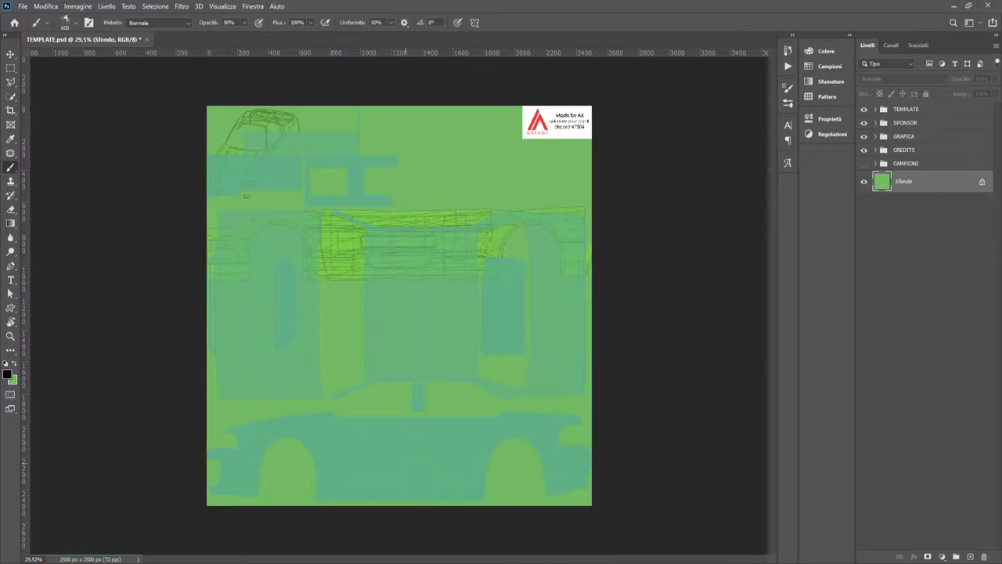
# Step: Create a new empty layer inside the GRAFICA group
pyautogui.click(906, 110)
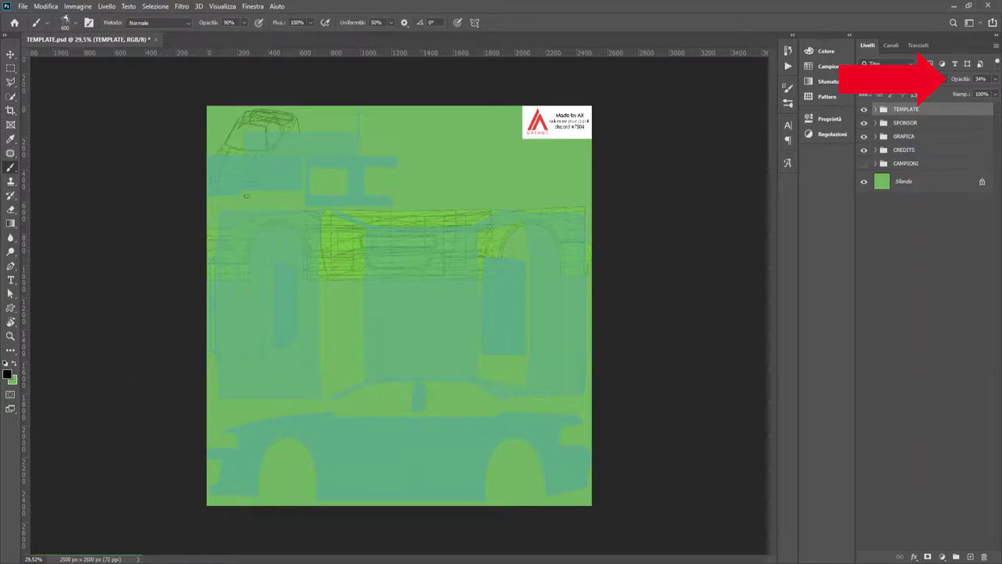
pyautogui.click(904, 137)
pyautogui.hotkey('ctrl', 'shift', 'alt', 'n')
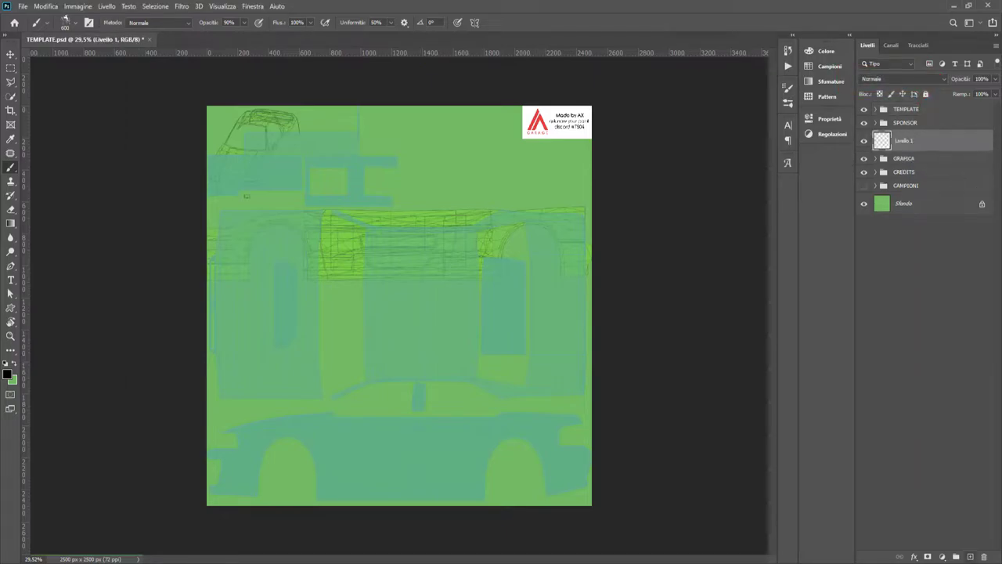
pyautogui.hotkey('ctrl', '[')
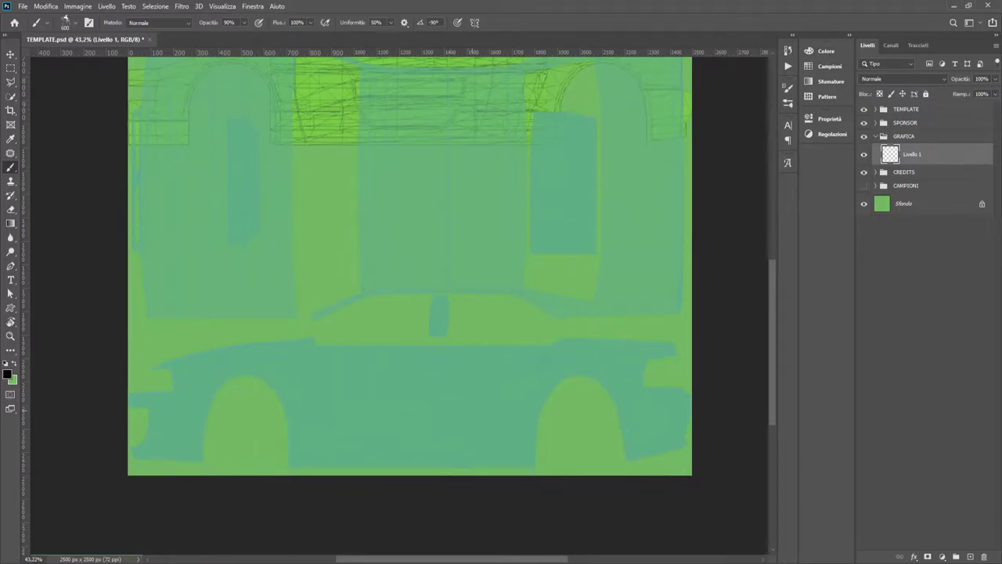
# Step: Stamp a black splatter beside the car side's right-hand wheel arch, using a 700 px brush at a -90° angle
pyautogui.press('m')
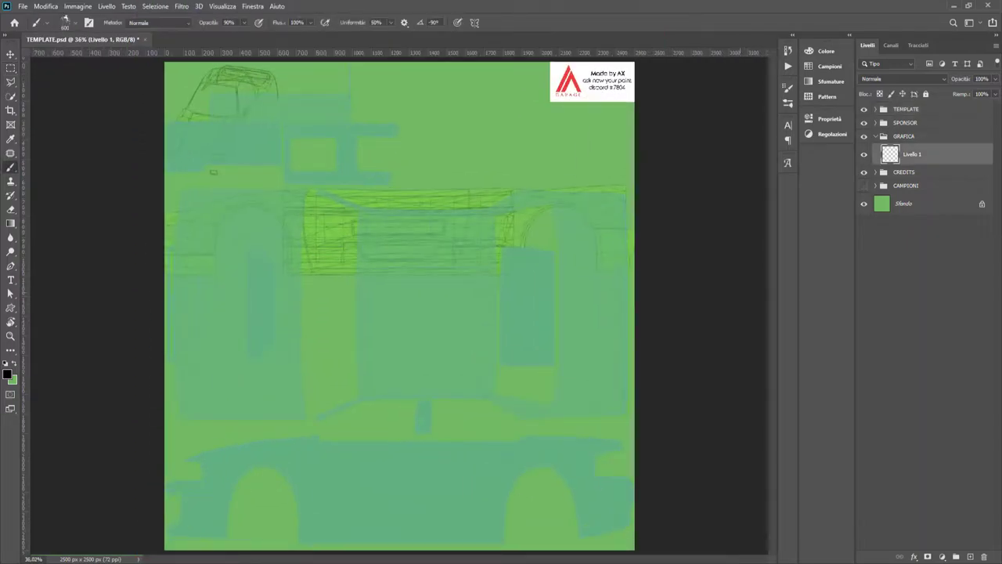
pyautogui.scroll(2, 283, 475)
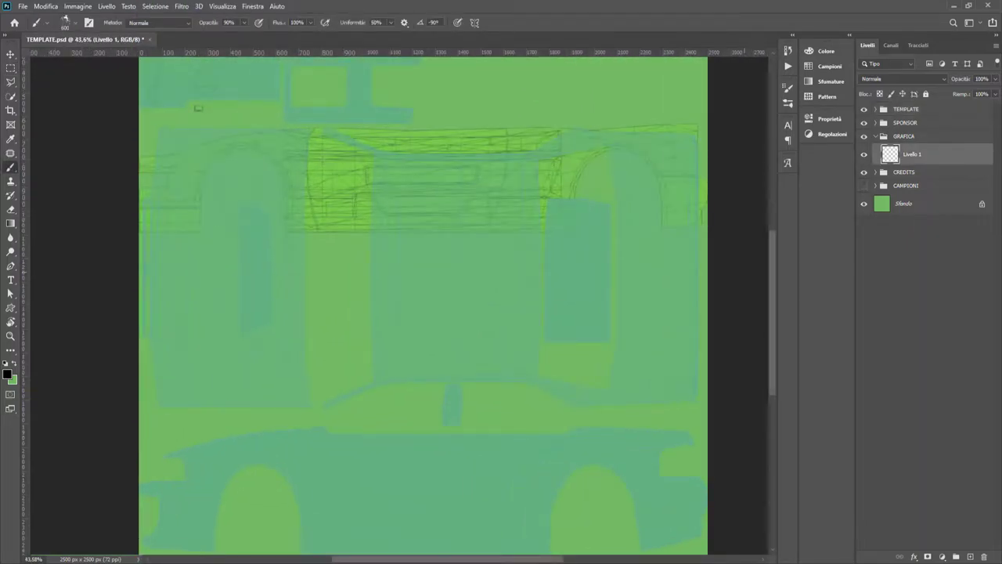
pyautogui.scroll(-3, 423, 298)
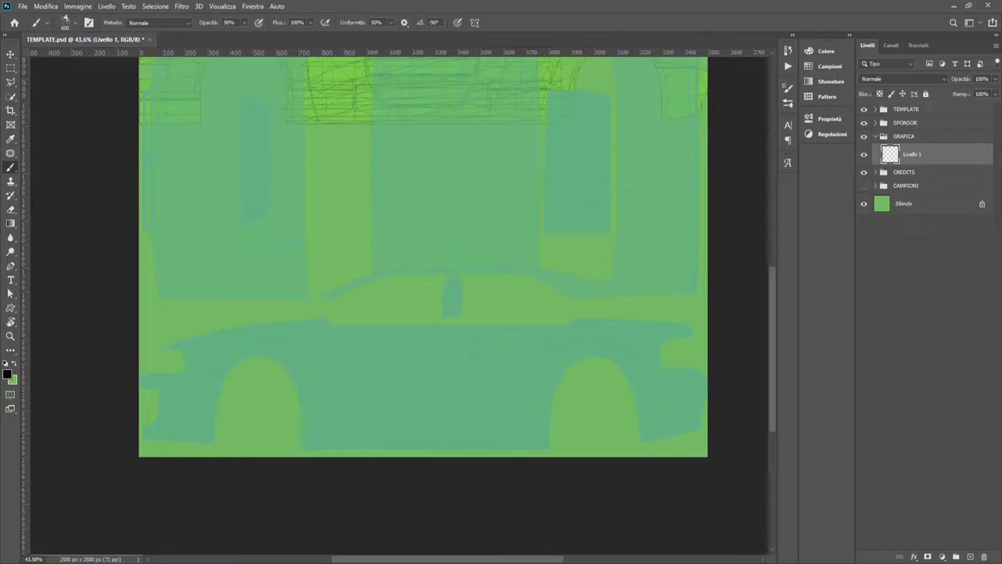
pyautogui.press(']')
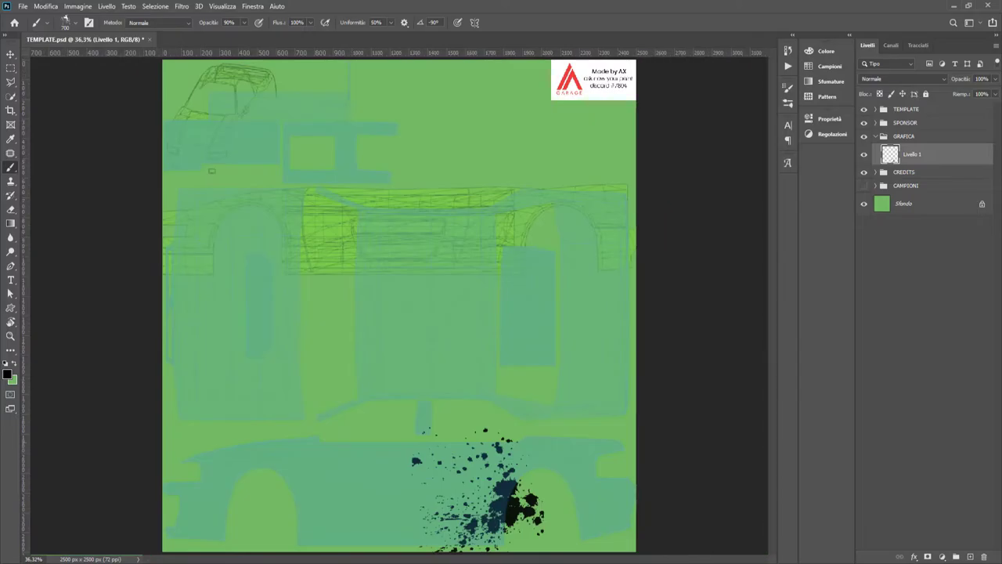
pyautogui.scroll(1, 431, 352)
pyautogui.scroll(-5, 431, 353)
pyautogui.scroll(1, 430, 352)
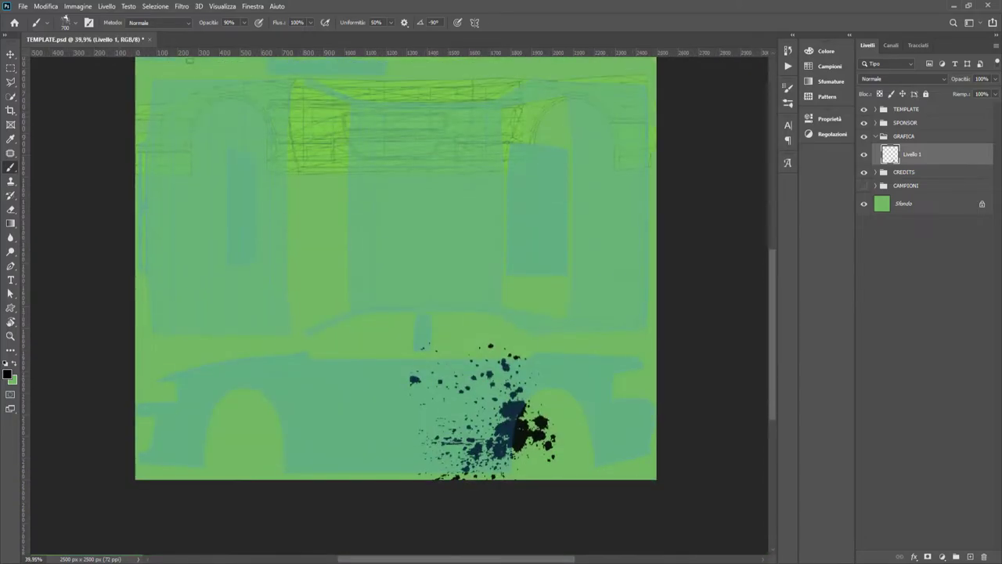
# Step: Place the MGRLOGO image with the SPONSOR group selected, shrink it and bring it down to the car's side
pyautogui.click(875, 123)
pyautogui.click(906, 123)
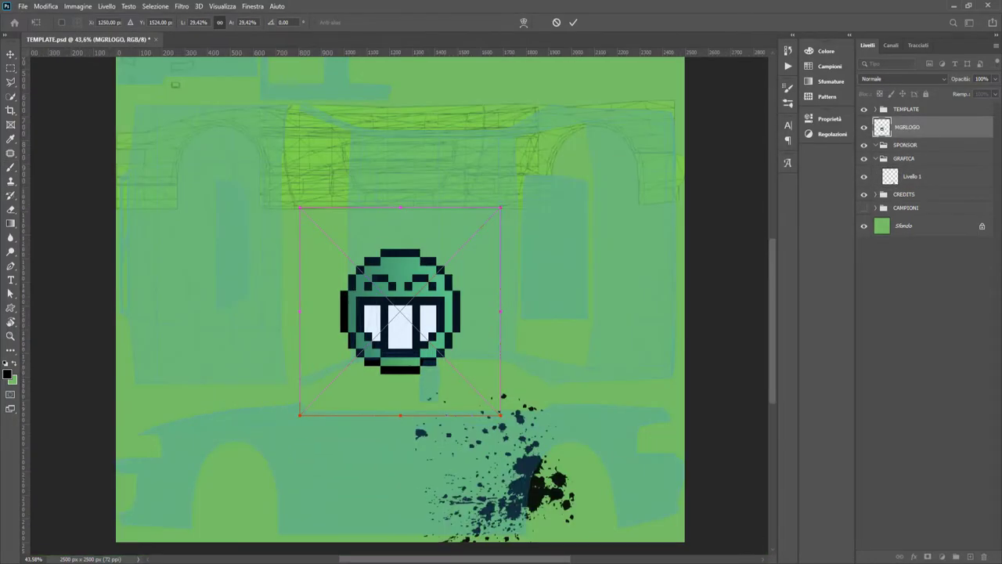
pyautogui.scroll(-3, 400, 312)
pyautogui.moveTo(400, 225); pyautogui.dragTo(400, 380)
pyautogui.moveTo(501, 275); pyautogui.dragTo(470, 307)
pyautogui.moveTo(415, 380); pyautogui.dragTo(439, 382)
pyautogui.moveTo(494, 308); pyautogui.dragTo(474, 330)
# Step: Fit the smiley logo onto the door area left of the splatter, scale it down further and commit the placement
pyautogui.moveTo(446, 384); pyautogui.dragTo(339, 365)
pyautogui.scroll(5, 336, 355)
pyautogui.moveTo(387, 285); pyautogui.dragTo(337, 337)
pyautogui.moveTo(321, 364); pyautogui.dragTo(341, 269)
pyautogui.moveTo(281, 346); pyautogui.dragTo(360, 404)
pyautogui.press('Return')
# Step: Add the text "Mr. Green Gaming" in black Impact to the right of the smiley logo
pyautogui.press('t')
pyautogui.click(452, 423)
pyautogui.write('Mr. Green Gamer')
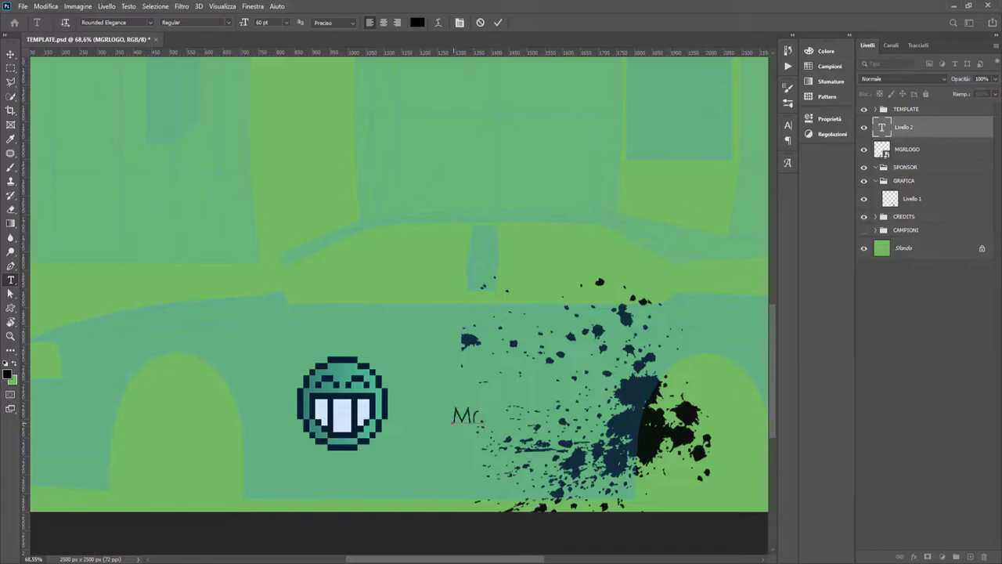
pyautogui.hotkey('ctrl', 'a')
pyautogui.click(115, 22)
pyautogui.write('impact')
pyautogui.press('Return')
pyautogui.click(287, 22)
pyautogui.hotkey('ctrl', 'Return')
# Step: Move the "Mr. Green Gaming" text close beside the smiley logo, level with its middle
pyautogui.press('v')
pyautogui.moveTo(611, 420); pyautogui.dragTo(559, 411)
pyautogui.scroll(3, 575, 458)
pyautogui.scroll(2, 386, 371)
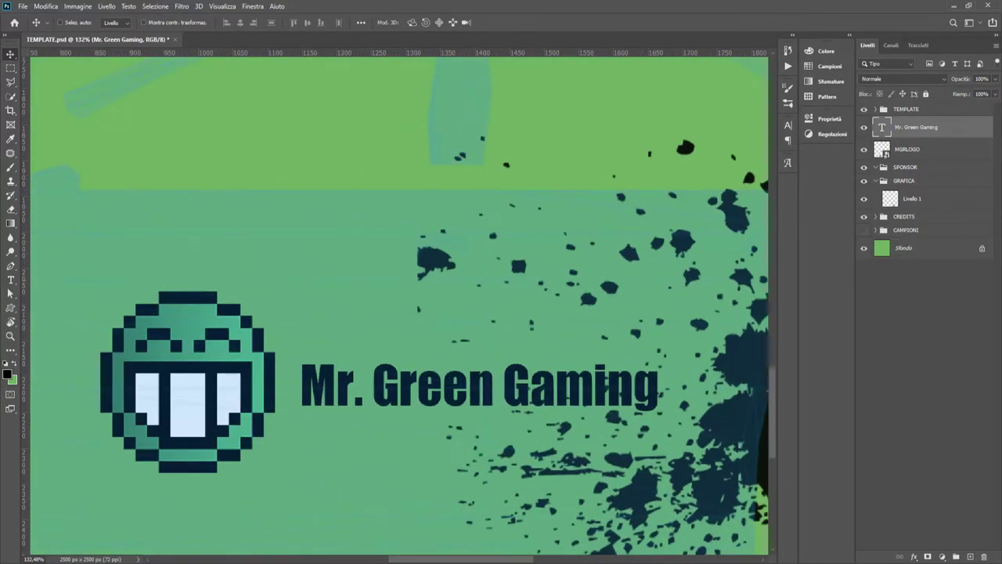
# Step: Duplicate the "Mr. Green Gaming" text layer and enlarge the copy slightly toward the logo
pyautogui.hotkey('ctrl', 'j')
pyautogui.hotkey('ctrl', 't')
pyautogui.moveTo(301, 390); pyautogui.dragTo(270, 391)
pyautogui.press('Return')
pyautogui.scroll(2, 509, 407)
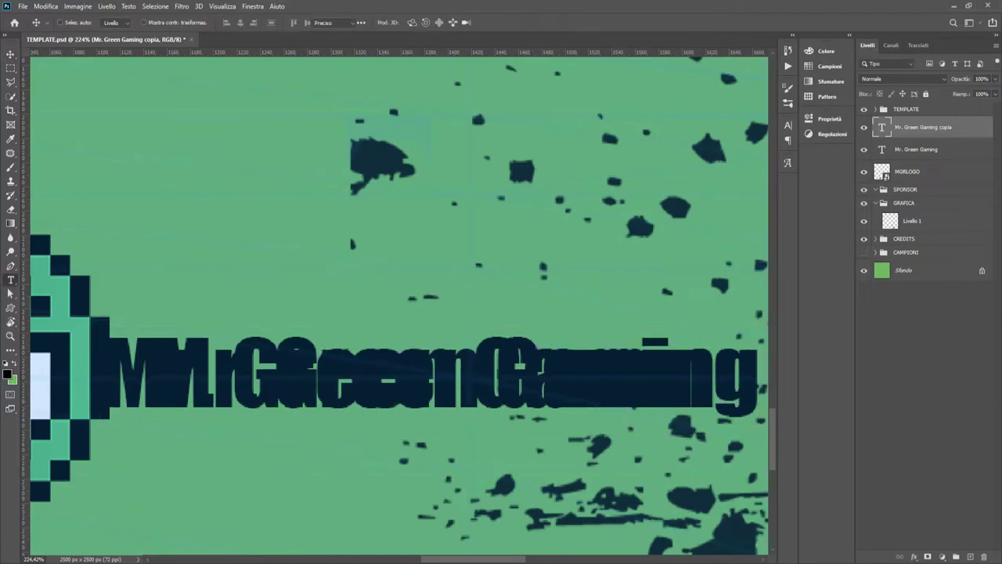
# Step: Recolor the enlarged text copy white and move its layer beneath the original text layer
pyautogui.doubleClick(881, 127)
pyautogui.click(416, 22)
pyautogui.click(41, 384)
pyautogui.click(11, 54)
pyautogui.moveTo(923, 127); pyautogui.dragTo(923, 161)
# Step: Shift the white text copy slightly right so it sits centered behind the black text
pyautogui.scroll(-2, 486, 323)
pyautogui.scroll(1, 274, 359)
pyautogui.moveTo(274, 360); pyautogui.dragTo(289, 360)
pyautogui.scroll(-4, 400, 345)
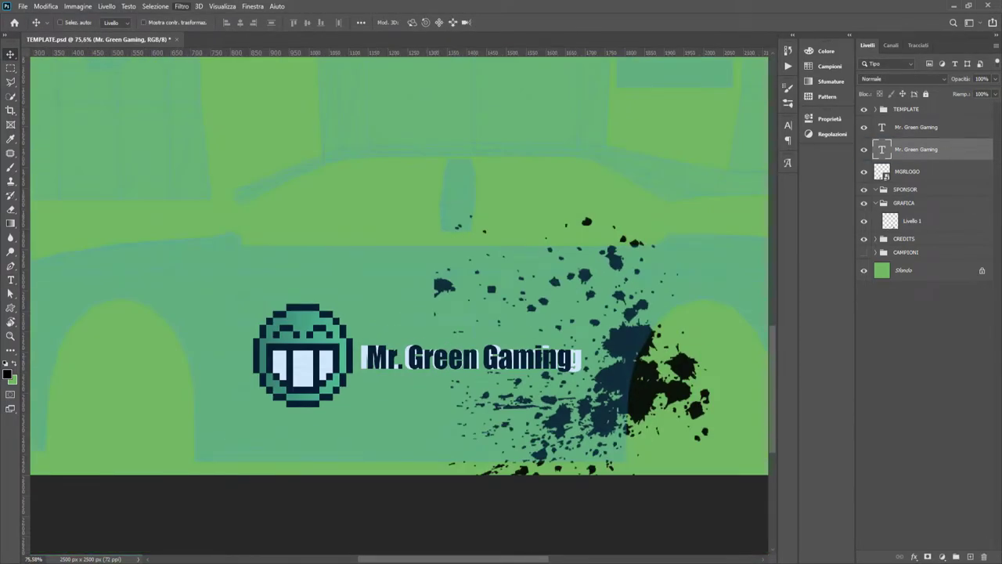
# Step: Rasterize the white text copy with a horizontal blur, and give it a teal color overlay
pyautogui.press('Return')
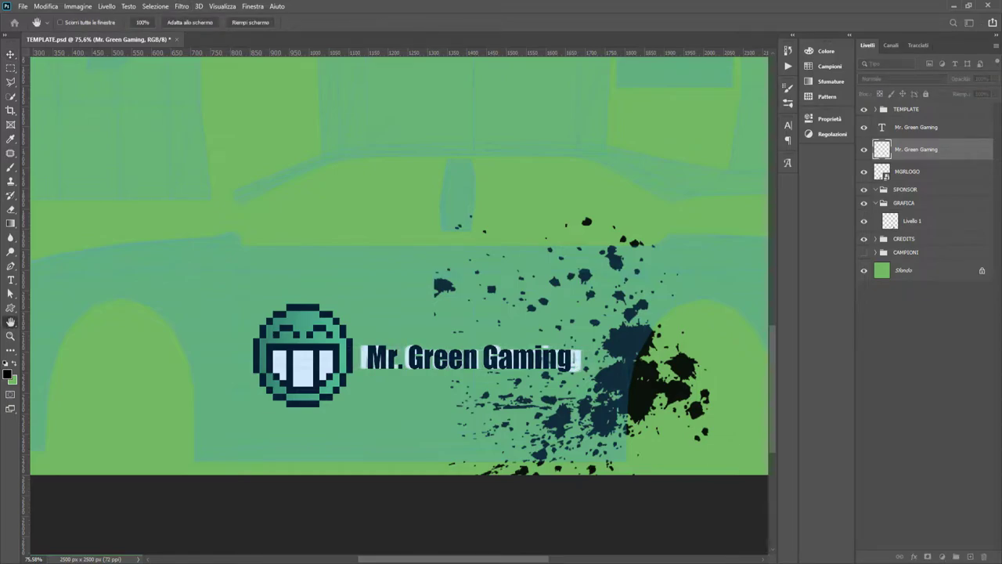
pyautogui.press('Return')
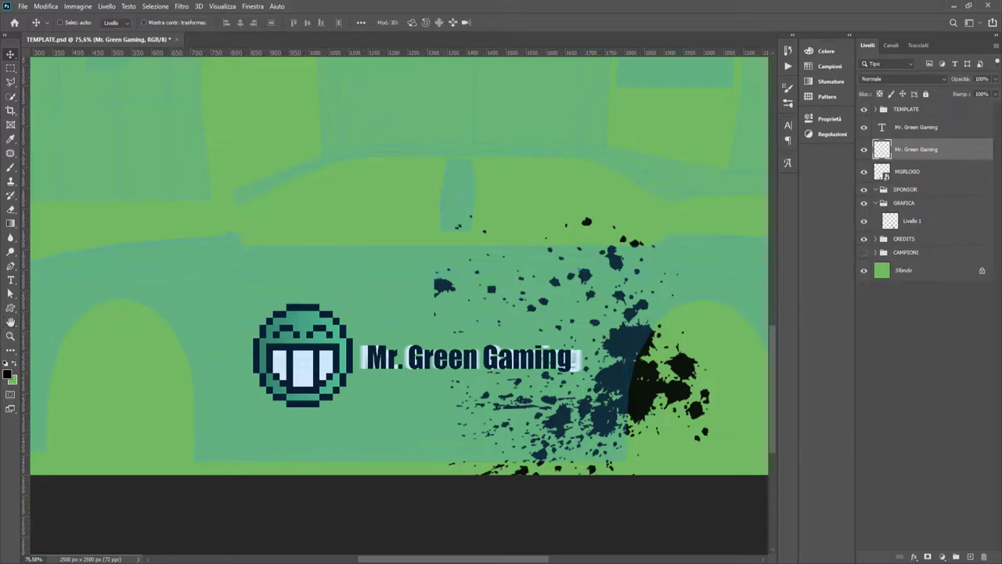
pyautogui.doubleClick(957, 149)
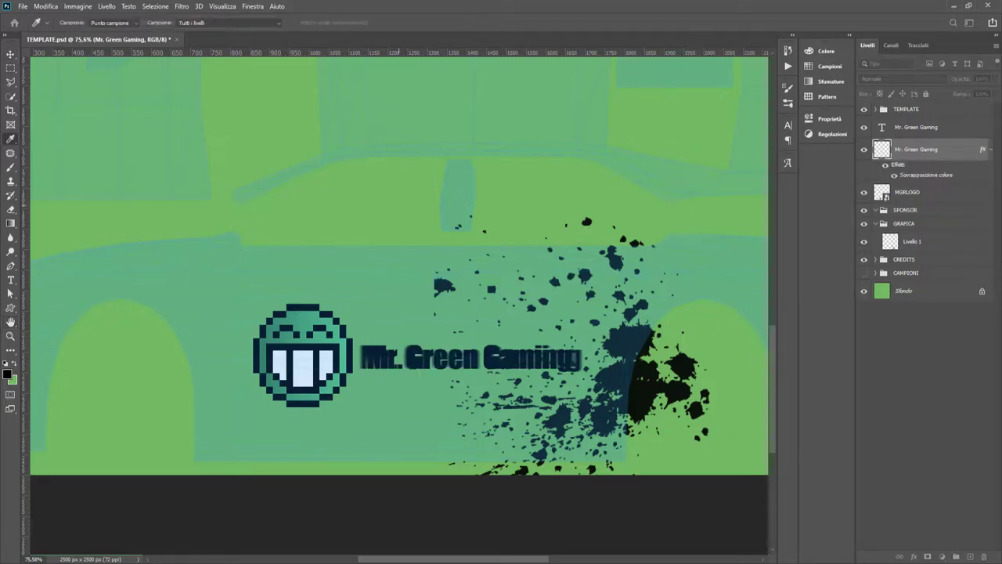
pyautogui.press('v')
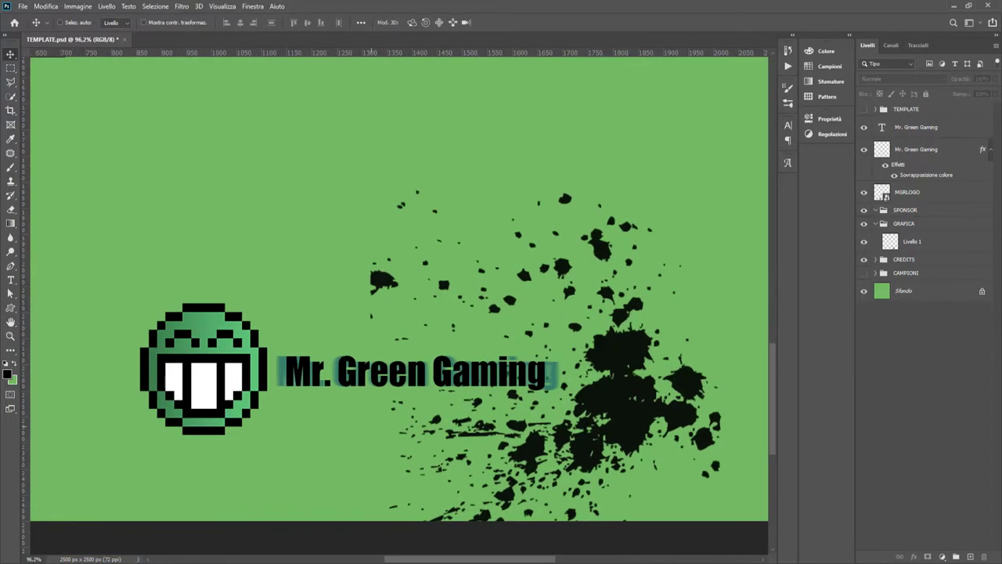
# Step: Recolor the front "Mr. Green Gaming" text white and show the TEMPLATE group again
pyautogui.click(916, 127)
pyautogui.doubleClick(881, 127)
pyautogui.hotkey('ctrl', 'Return')
pyautogui.press('m')
pyautogui.scroll(-3, 270, 243)
pyautogui.moveTo(327, 289); pyautogui.dragTo(383, 428)
pyautogui.scroll(-2, 383, 429)
pyautogui.click(864, 109)
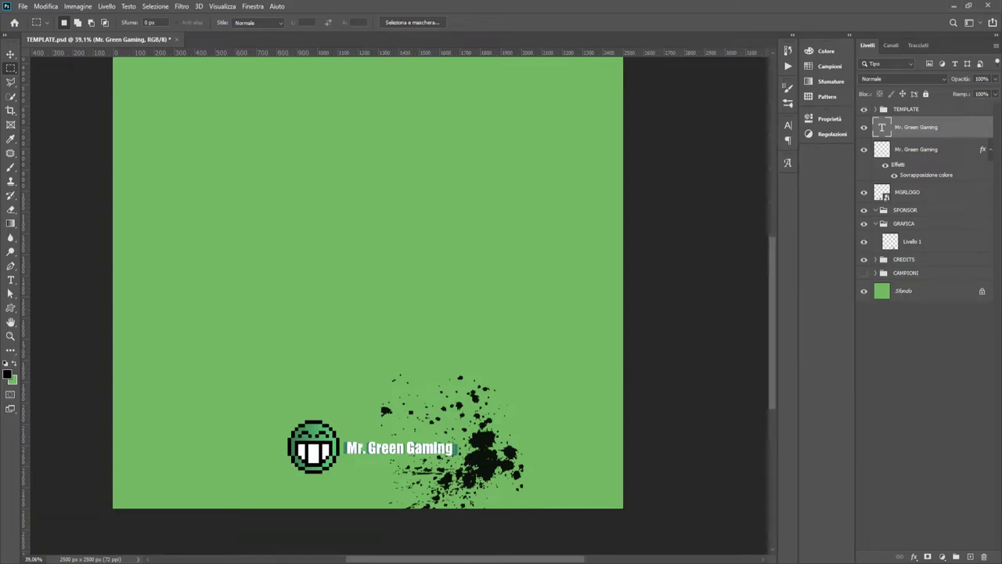
# Step: Duplicate the logo, both text layers and the splatter, and move the copies up onto the wireframe side to about Y 849 px
pyautogui.scroll(1, 341, 493)
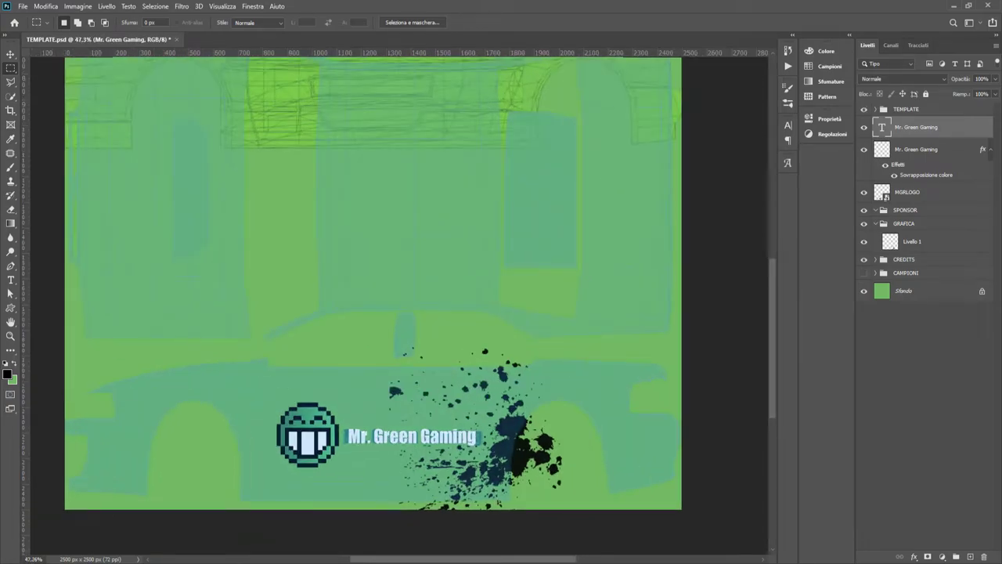
pyautogui.scroll(-1, 372, 282)
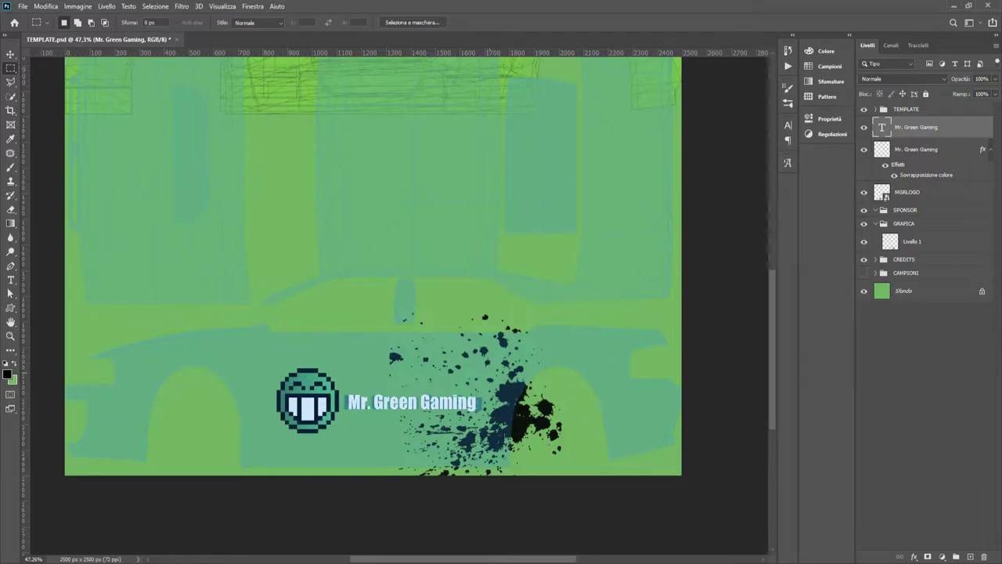
pyautogui.scroll(-2, 470, 313)
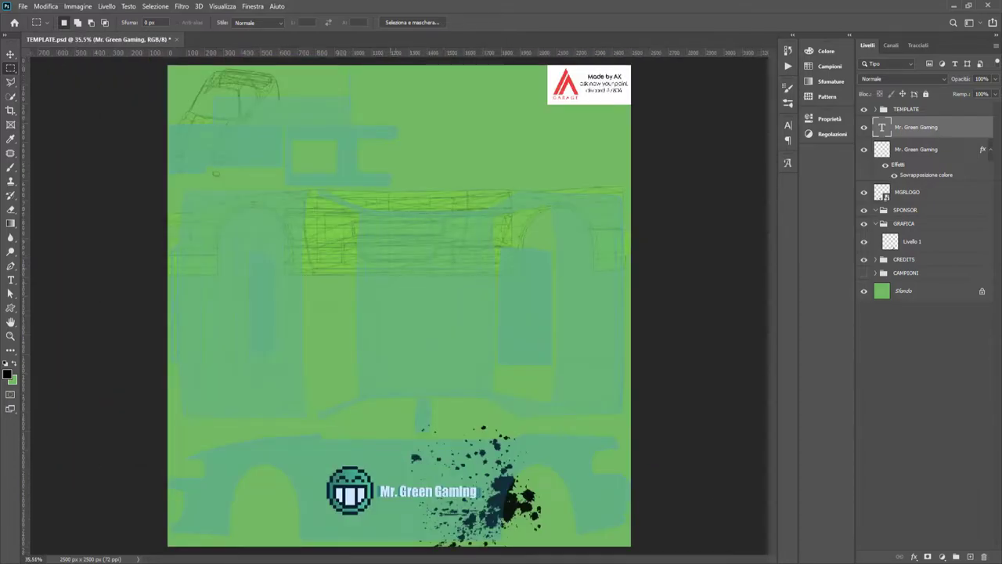
pyautogui.scroll(1, 379, 433)
pyautogui.scroll(-2, 401, 305)
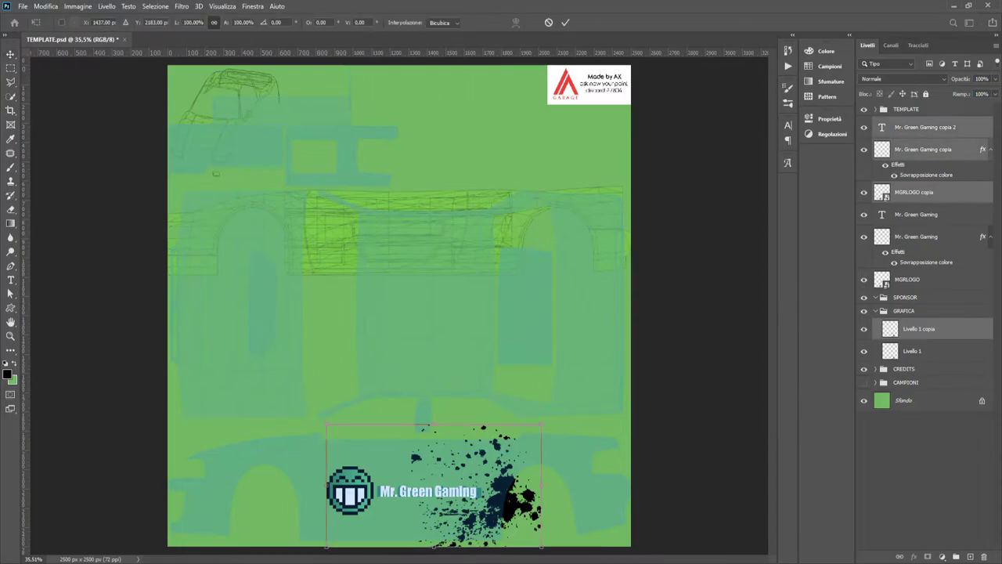
pyautogui.moveTo(473, 513); pyautogui.dragTo(474, 256)
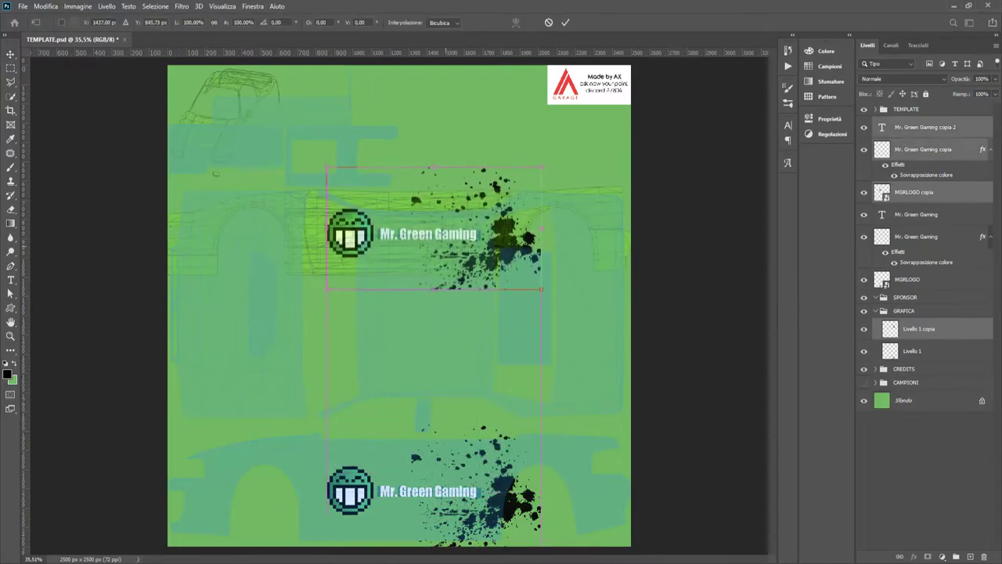
pyautogui.scroll(5, 337, 201)
pyautogui.scroll(-1, 450, 278)
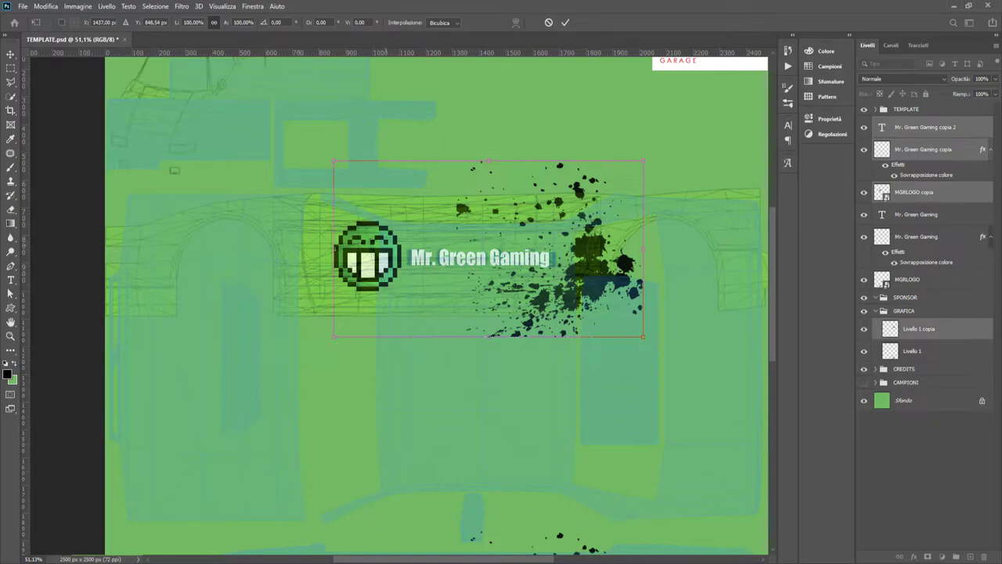
pyautogui.scroll(3, 343, 248)
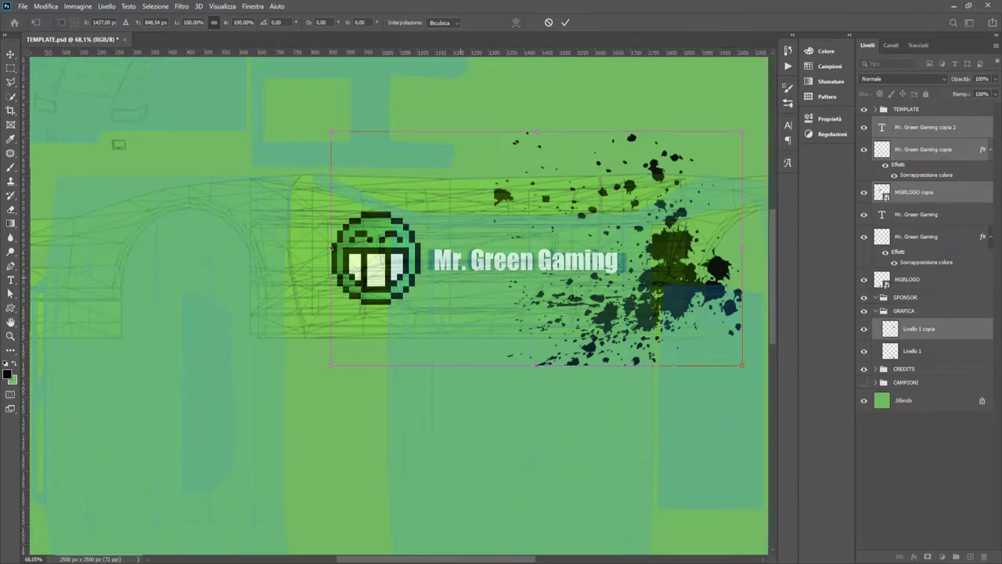
pyautogui.scroll(2, 469, 273)
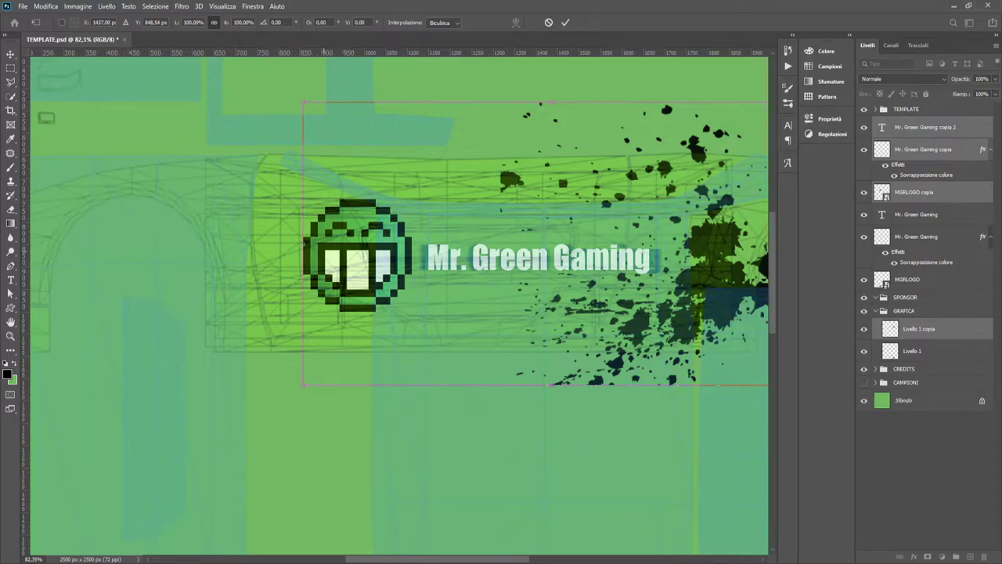
pyautogui.scroll(1, 324, 240)
pyautogui.scroll(-2, 324, 240)
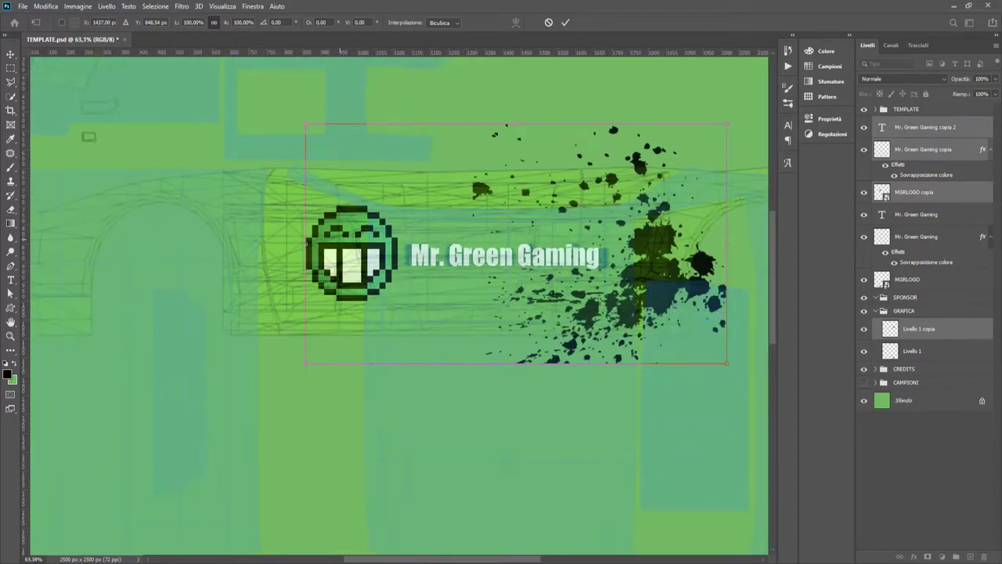
# Step: Reposition the copied logo, texts and splatter on the wireframe side to about X 1331 px, Y 872 px, and deselect the layers
pyautogui.scroll(-1, 337, 240)
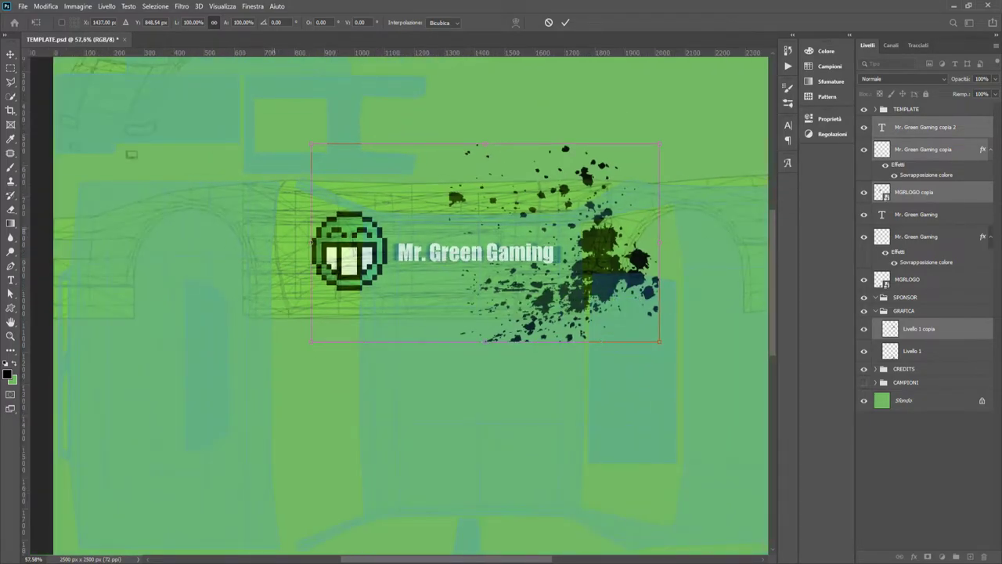
pyautogui.scroll(3, 313, 242)
pyautogui.moveTo(382, 300); pyautogui.dragTo(334, 296)
pyautogui.moveTo(422, 266); pyautogui.dragTo(418, 275)
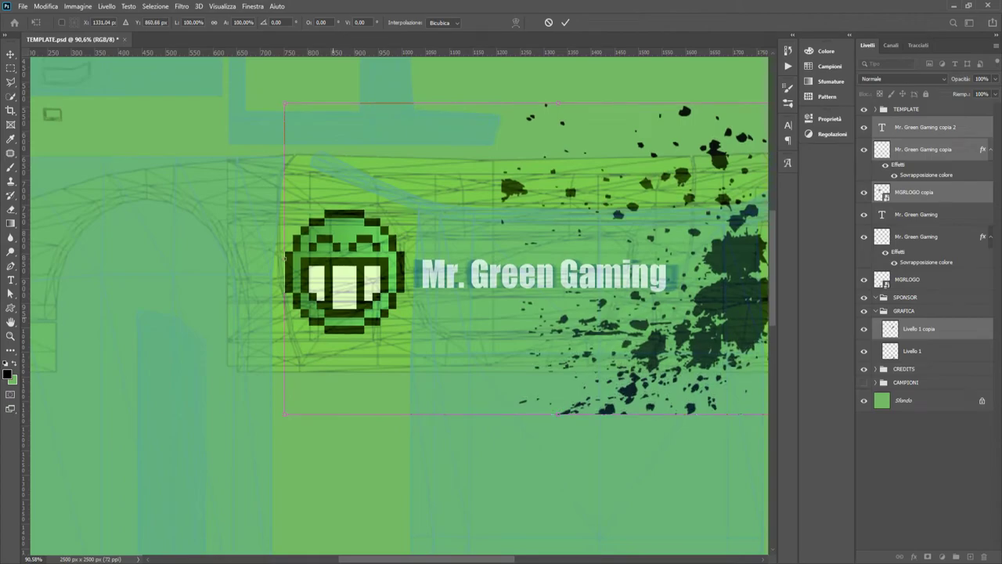
pyautogui.click(213, 22)
pyautogui.moveTo(334, 315); pyautogui.dragTo(332, 320)
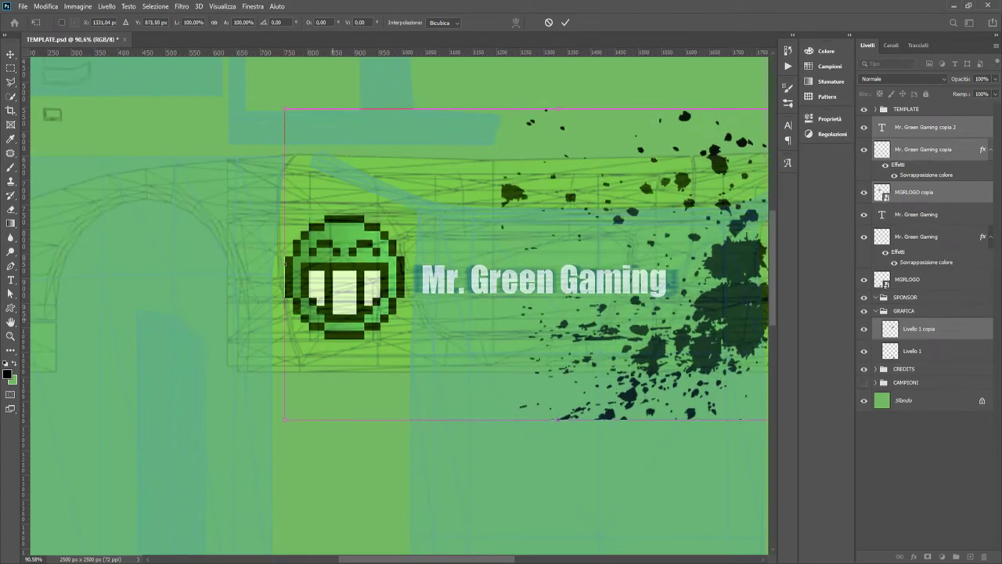
pyautogui.press('shift')
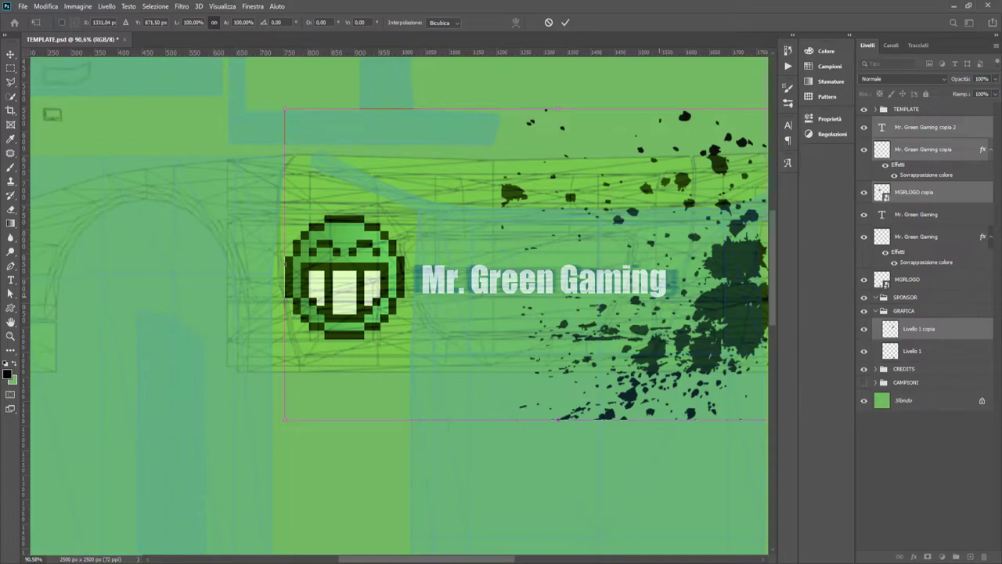
pyautogui.scroll(-2, 676, 300)
pyautogui.press('Return')
pyautogui.moveTo(569, 259); pyautogui.dragTo(402, 242)
pyautogui.click(923, 474)
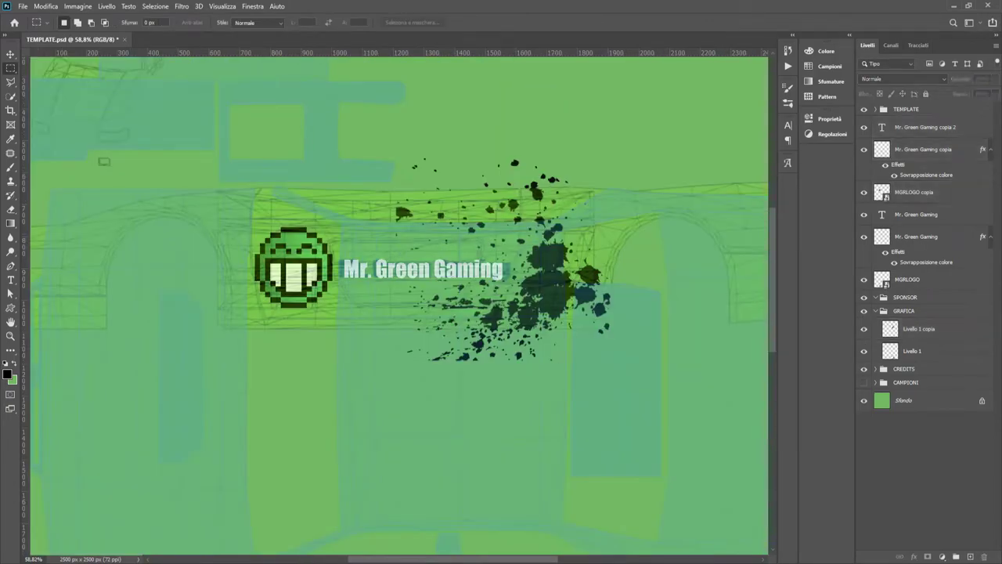
# Step: Cover the wireframe side with a full-width red band on a new layer at 50% opacity, and clear the selection
pyautogui.scroll(-3, 451, 296)
pyautogui.scroll(2, 382, 263)
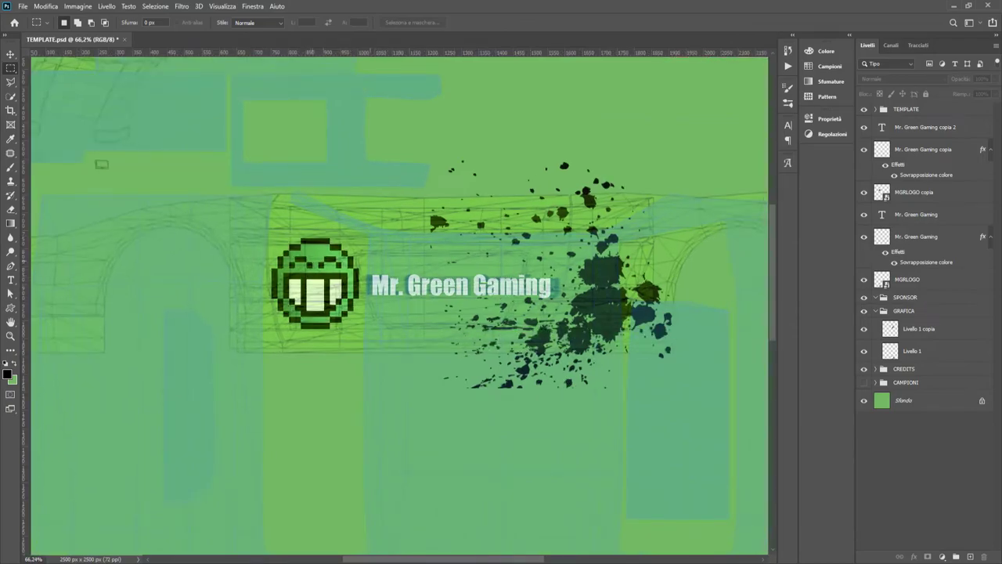
pyautogui.scroll(-2, 282, 205)
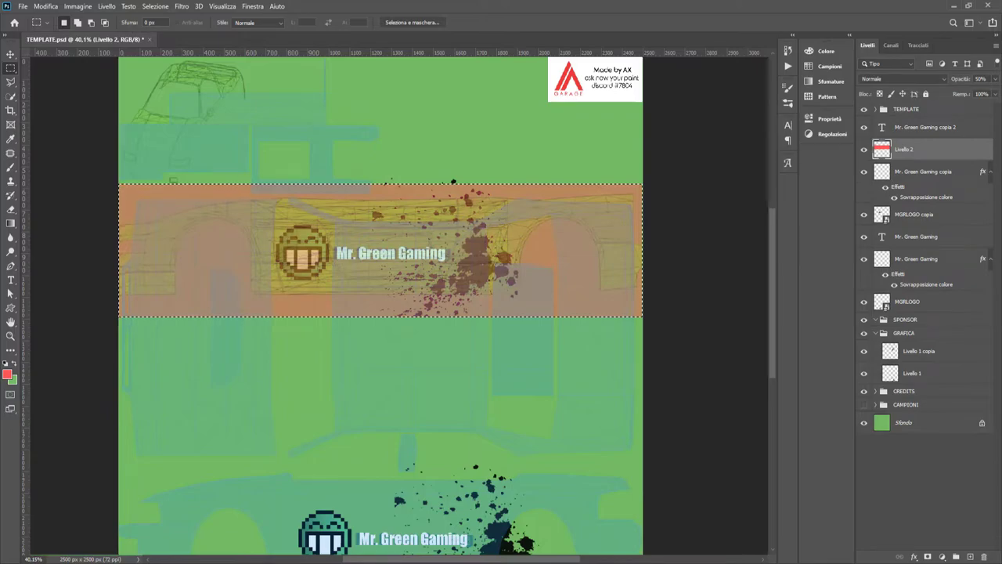
pyautogui.hotkey('ctrl', 'd')
pyautogui.scroll(2, 394, 266)
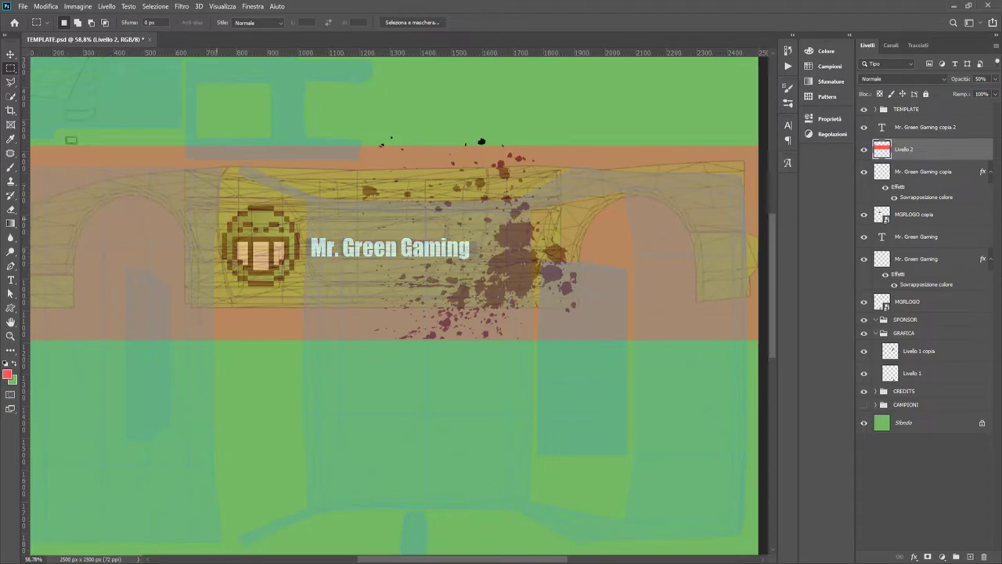
pyautogui.scroll(-2, 244, 238)
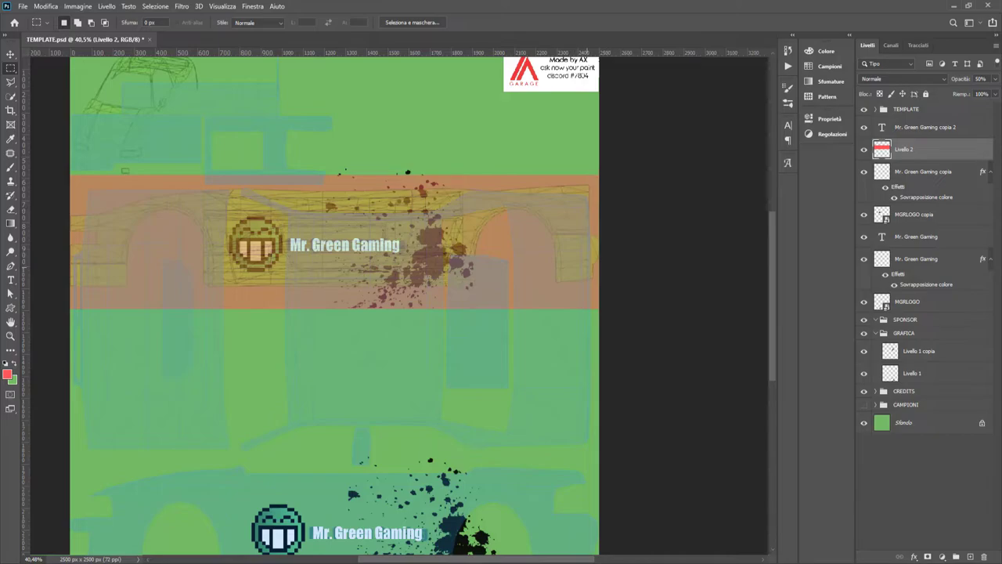
# Step: Move the red band layer above TEMPLATE and organize the two sets of logo artwork inside GRAFICA into groups DES1 and DES2
pyautogui.scroll(1, 128, 190)
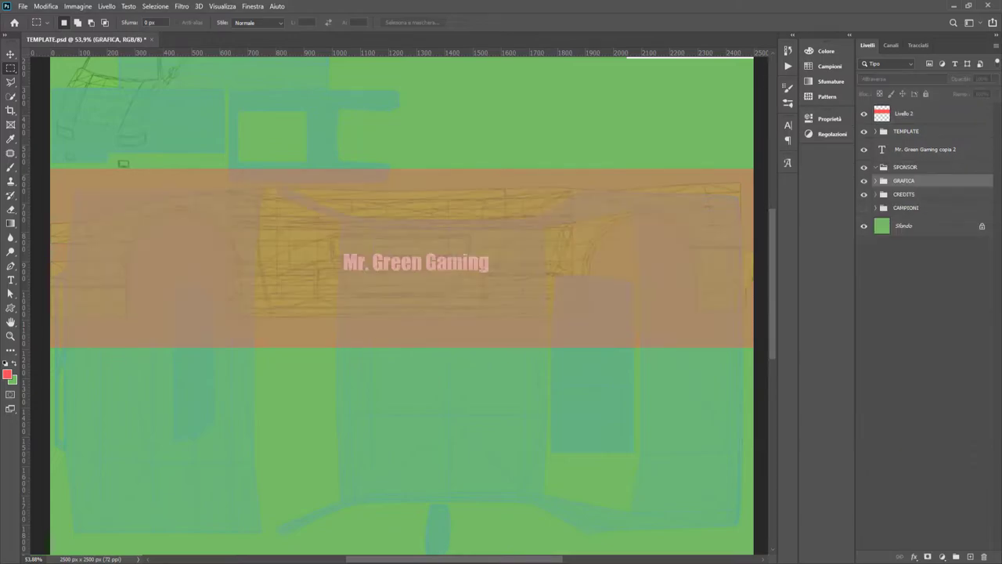
pyautogui.scroll(-3, 395, 258)
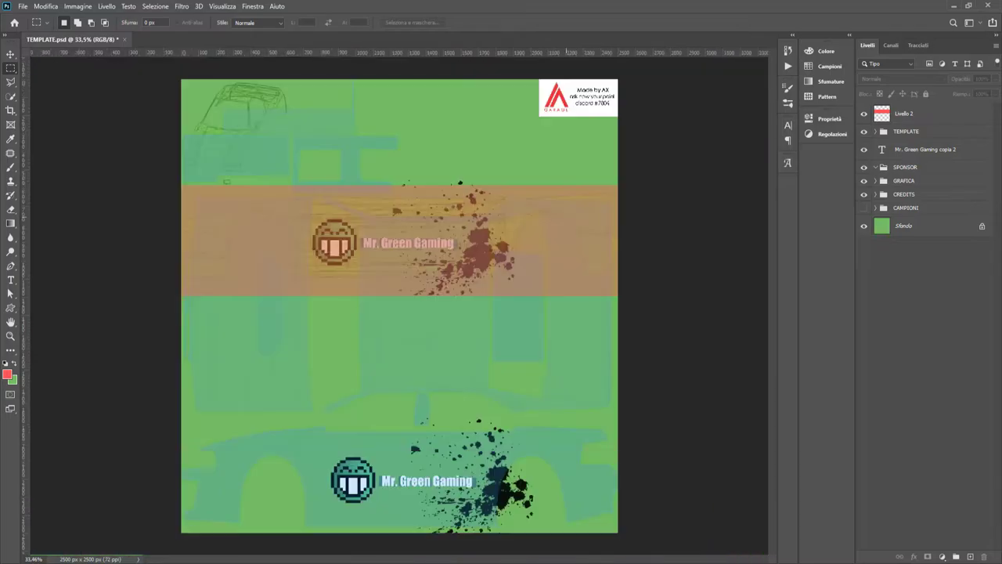
pyautogui.keyDown('ctrl'); pyautogui.click(418, 426); pyautogui.keyUp('ctrl')
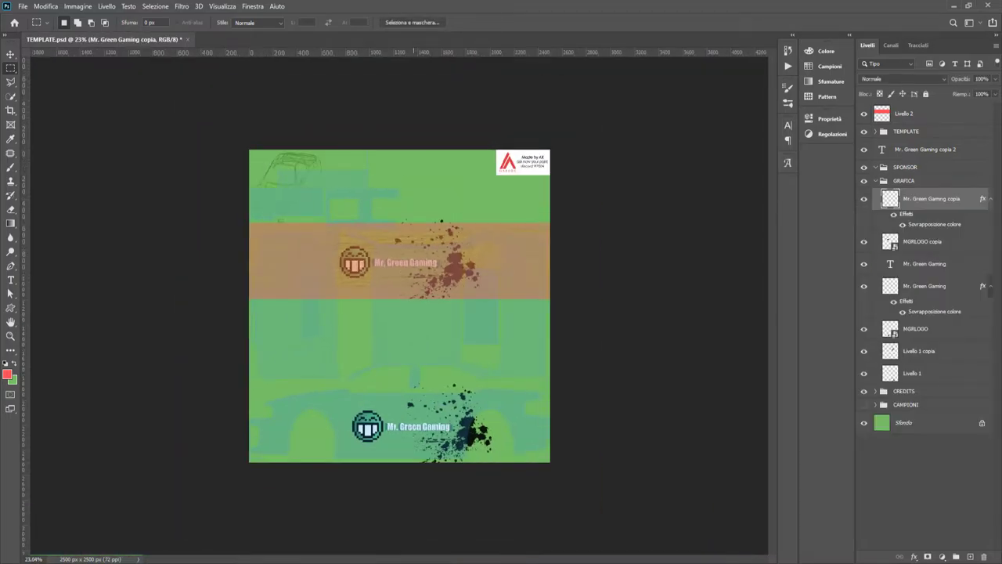
pyautogui.scroll(2, 399, 306)
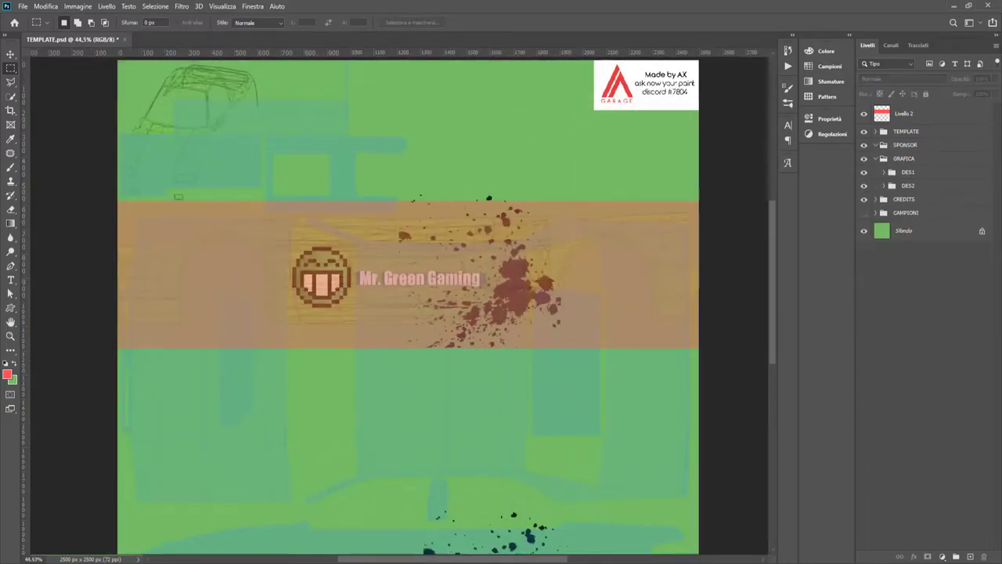
# Step: Add a gradient-filled rectangle about 2511 × 453 px across the wireframe side, on its own layer inside GRAFICA
pyautogui.click(904, 159)
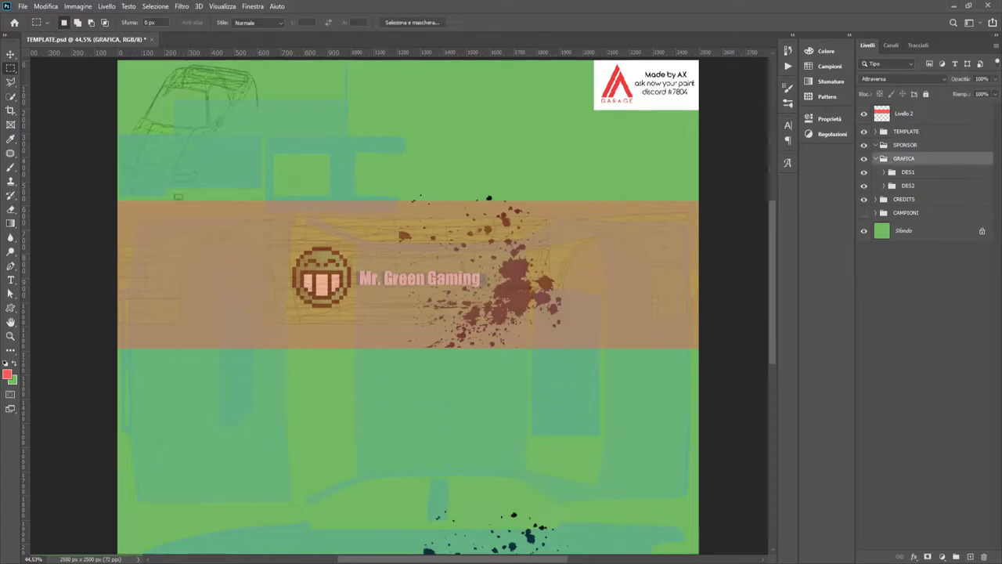
pyautogui.click(970, 557)
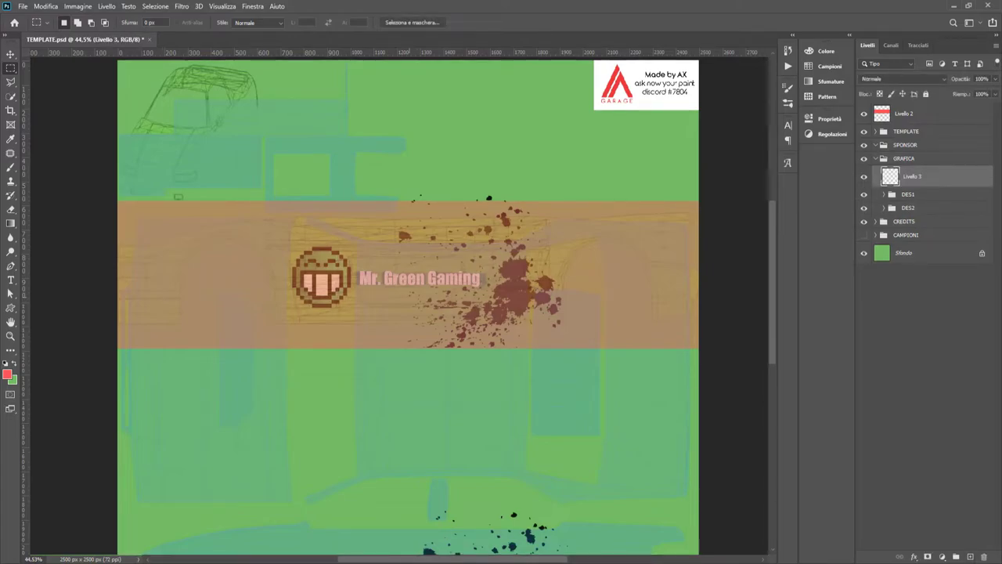
pyautogui.press('g')
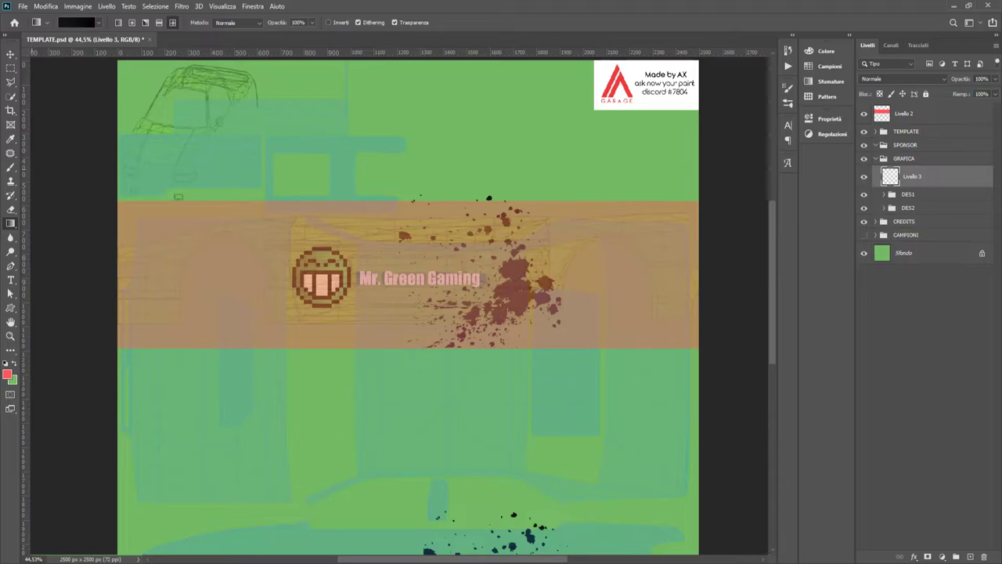
pyautogui.press('m')
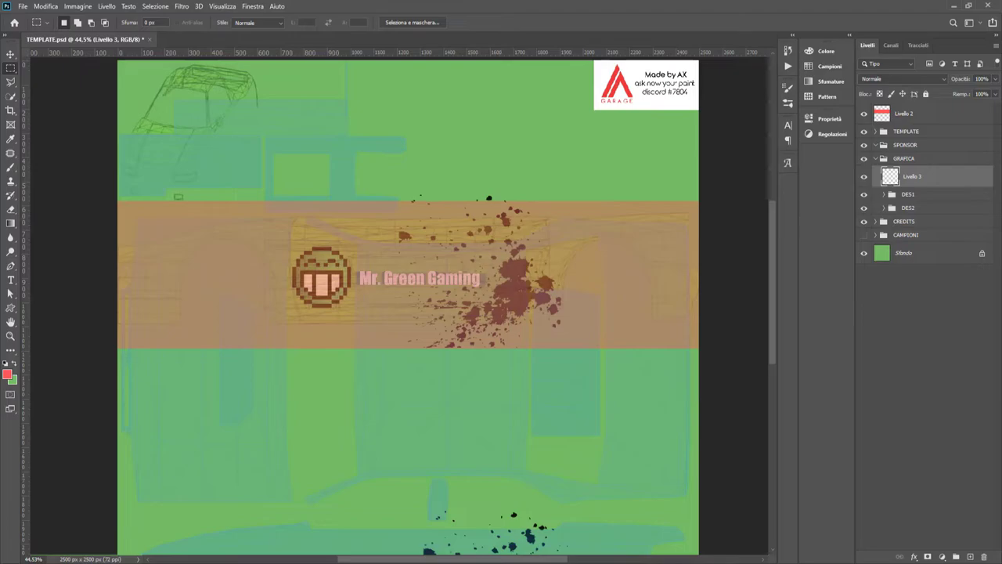
pyautogui.press('u')
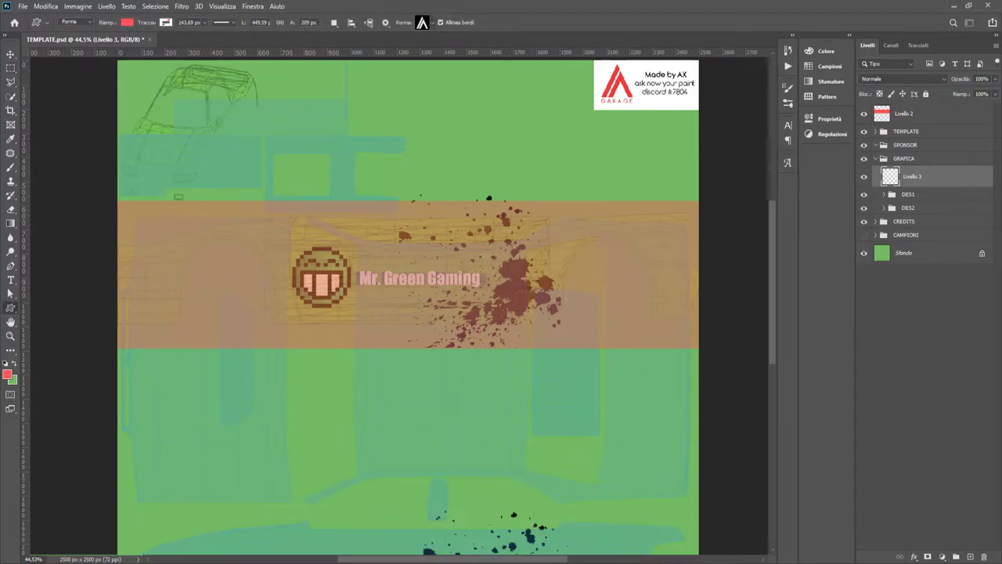
pyautogui.hotkey('shift', 'u')
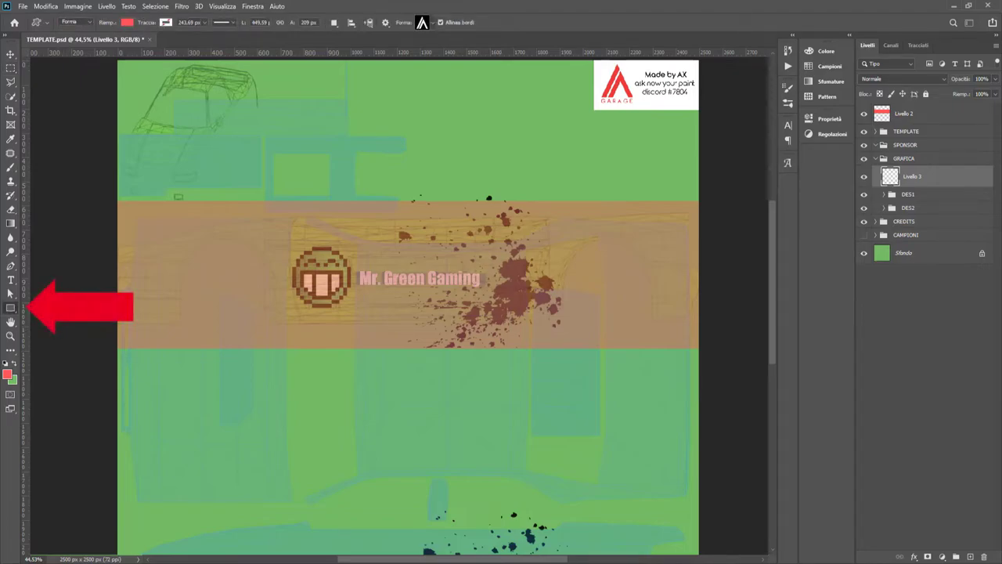
pyautogui.moveTo(116, 270); pyautogui.dragTo(699, 324)
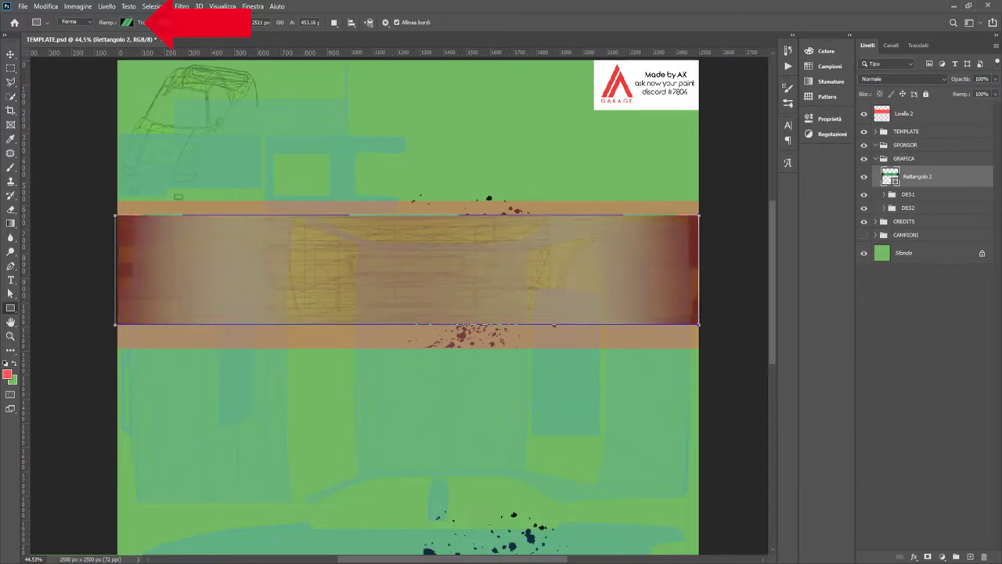
pyautogui.press('Return')
# Step: Hide the TEMPLATE group and the red band layer
pyautogui.press('m')
pyautogui.click(864, 132)
pyautogui.click(865, 114)
pyautogui.click(865, 113)
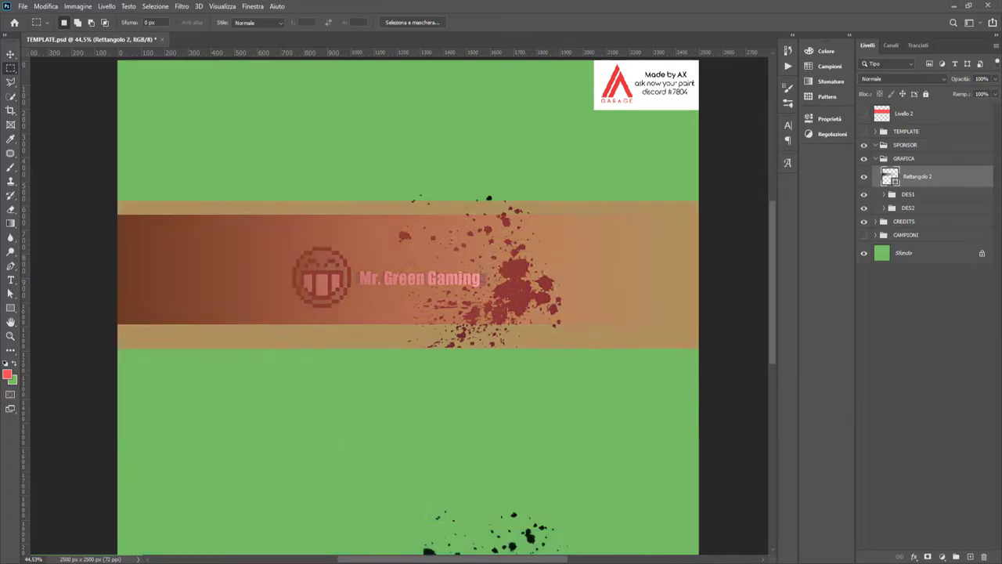
# Step: Move the gradient rectangle out of GRAFICA to just below that group so it sits behind the logo artwork
pyautogui.doubleClick(890, 177)
pyautogui.press('Escape')
pyautogui.press('u')
pyautogui.press('u')
pyautogui.moveTo(891, 177); pyautogui.dragTo(885, 207)
pyautogui.click(908, 345)
pyautogui.moveTo(497, 233); pyautogui.dragTo(467, 208)
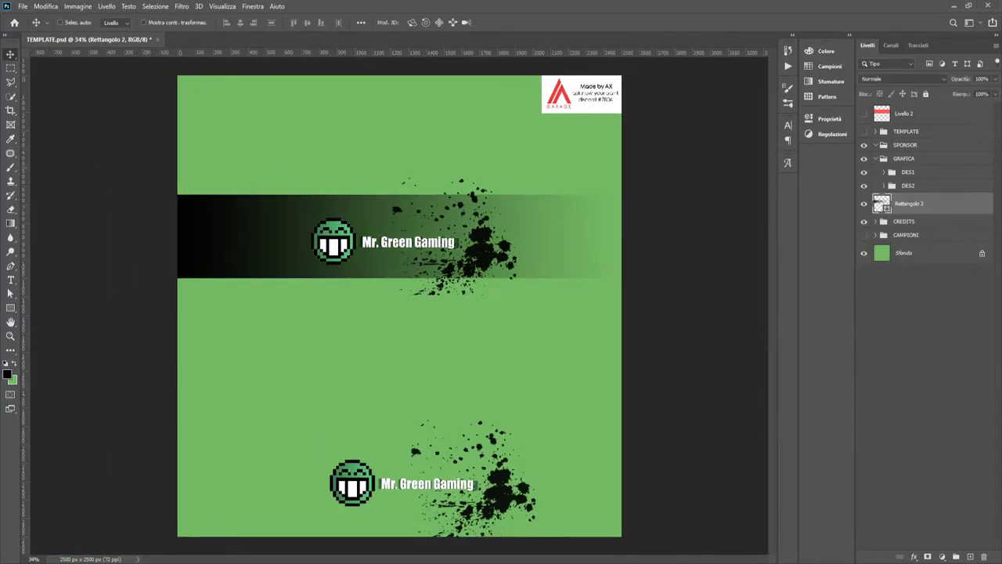
# Step: Draw a second rectangle about 2515 × 260 px over the first and fill it with a gradient fading from transparent to black
pyautogui.hotkey('ctrl', 'alt', 'shift', 'n')
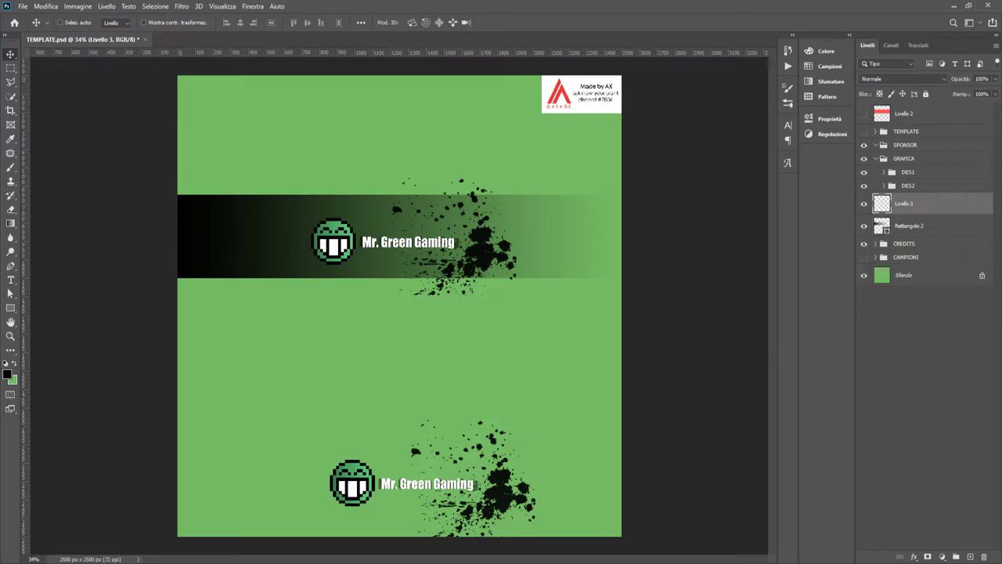
pyautogui.press('u')
pyautogui.moveTo(176, 216); pyautogui.dragTo(623, 265)
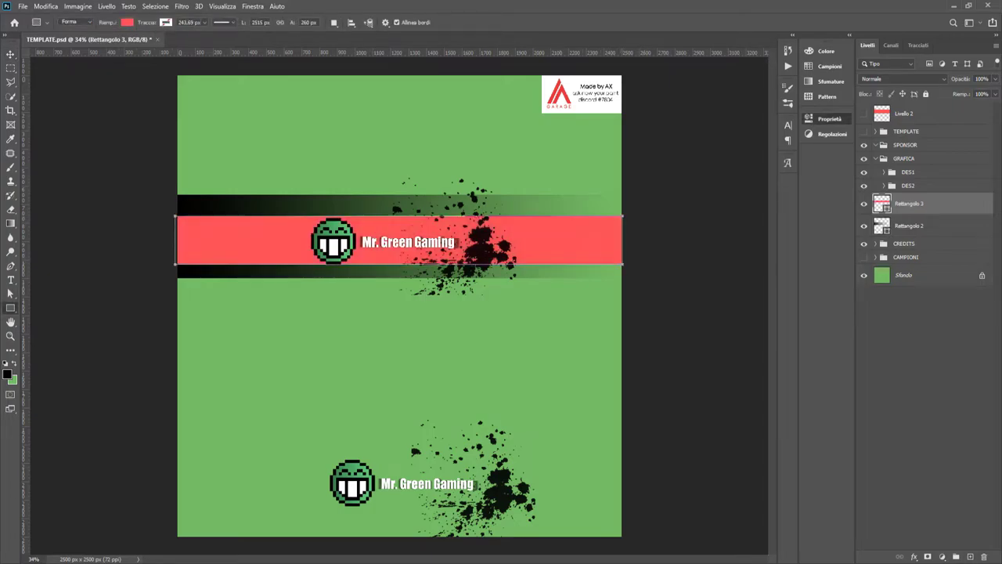
pyautogui.click(127, 23)
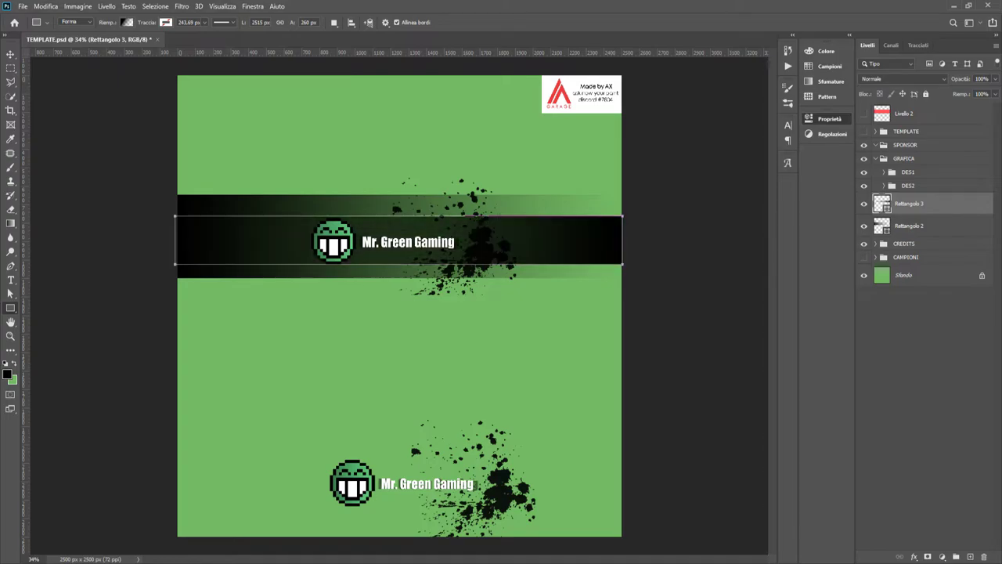
pyautogui.click(924, 392)
pyautogui.scroll(2, 452, 210)
pyautogui.scroll(-1, 452, 210)
pyautogui.click(909, 226)
pyautogui.click(864, 225)
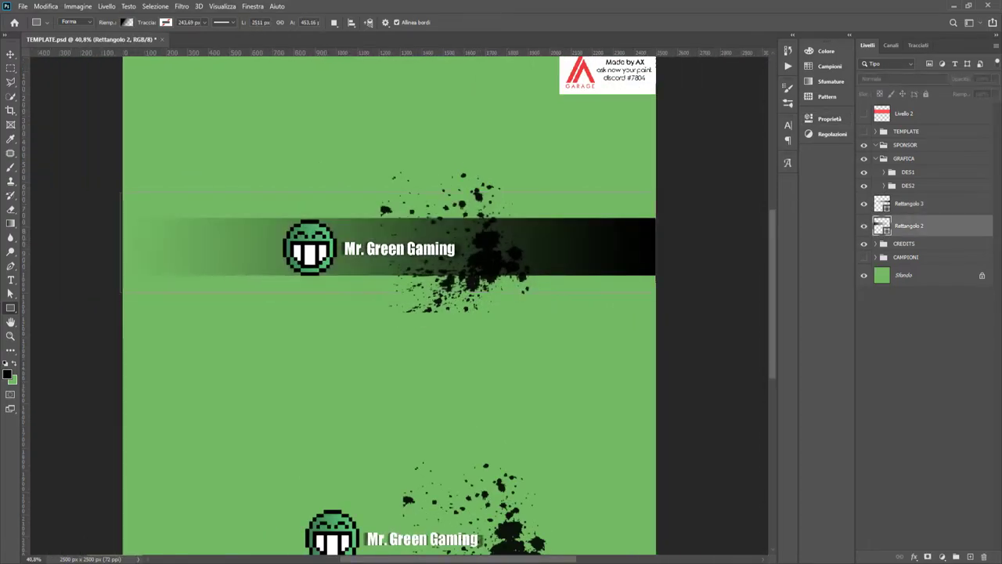
pyautogui.click(864, 226)
# Step: Transform the second rectangle into a slim stripe about 2689 × 117 px behind the upper "Mr. Green Gaming" text
pyautogui.click(909, 203)
pyautogui.hotkey('ctrl', 't')
pyautogui.moveTo(470, 247); pyautogui.dragTo(524, 246)
pyautogui.moveTo(176, 246)
pyautogui.mouseDown()
pyautogui.moveTo(282, 247)
pyautogui.moveTo(192, 246)
pyautogui.mouseUp()
pyautogui.moveTo(440, 220); pyautogui.dragTo(438, 234)
pyautogui.scroll(2, 432, 253)
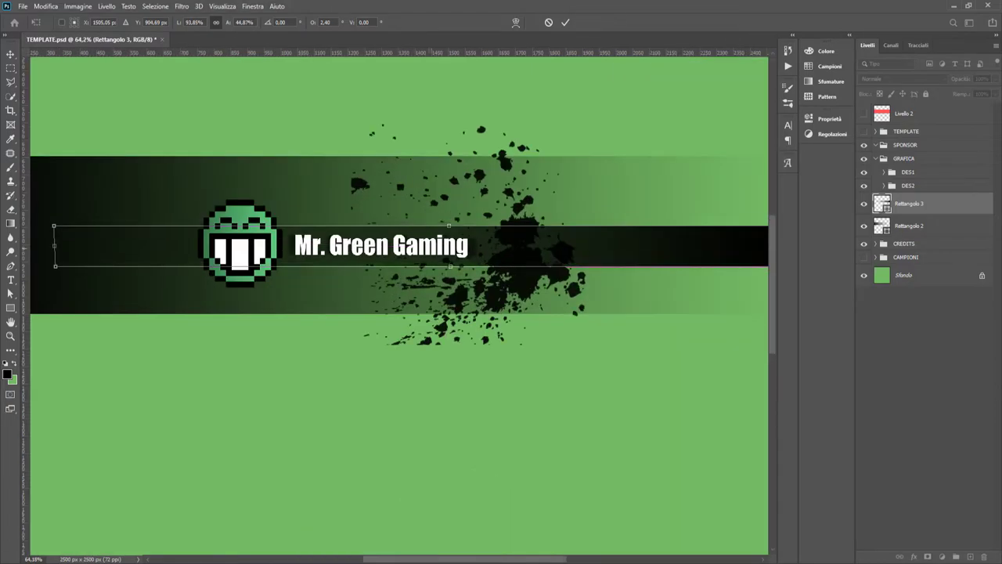
pyautogui.scroll(-2, 406, 251)
pyautogui.moveTo(193, 248); pyautogui.dragTo(127, 248)
pyautogui.press('Return')
pyautogui.scroll(5, 128, 249)
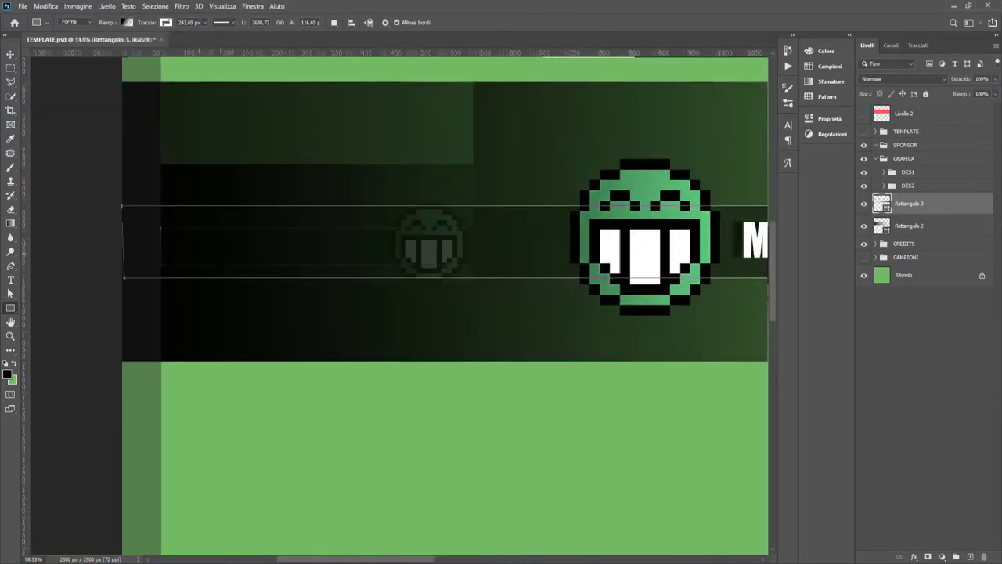
pyautogui.scroll(-5, 235, 243)
pyautogui.scroll(4, 375, 233)
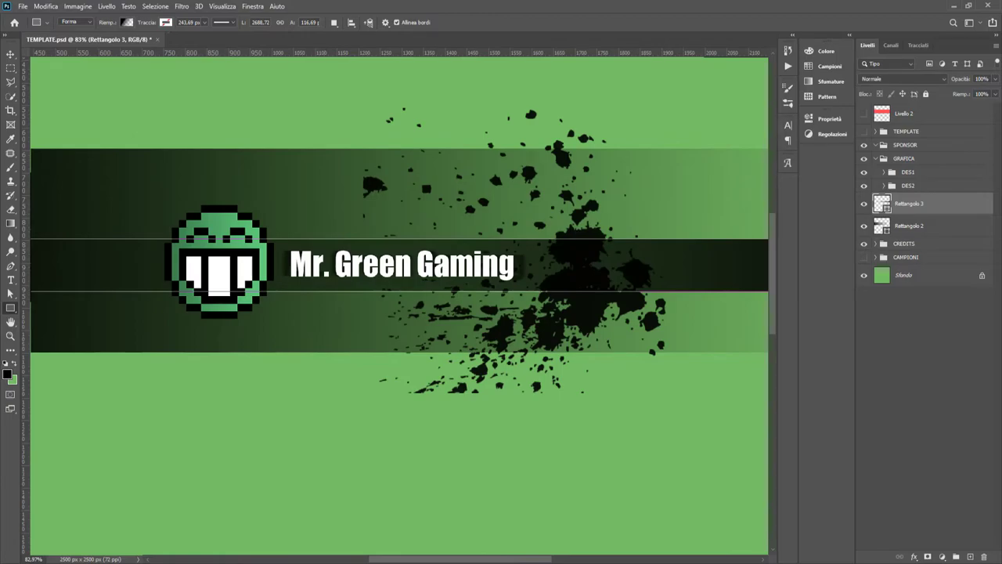
# Step: Adjust the slim stripe's gradient so it fades in near the logo and turns black toward the canvas's right edge
pyautogui.press('m')
pyautogui.scroll(-3, 445, 264)
pyautogui.press('u')
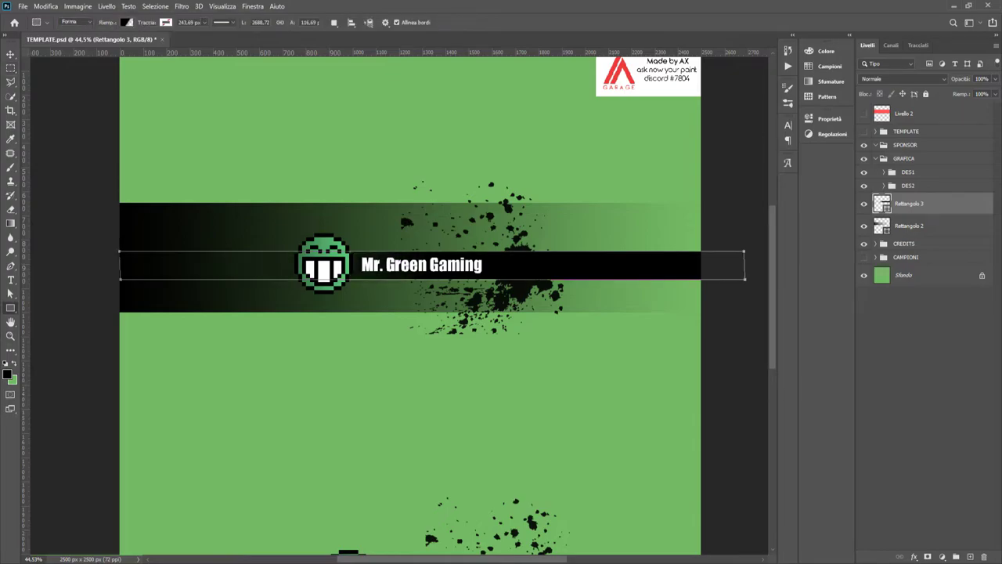
pyautogui.doubleClick(176, 149)
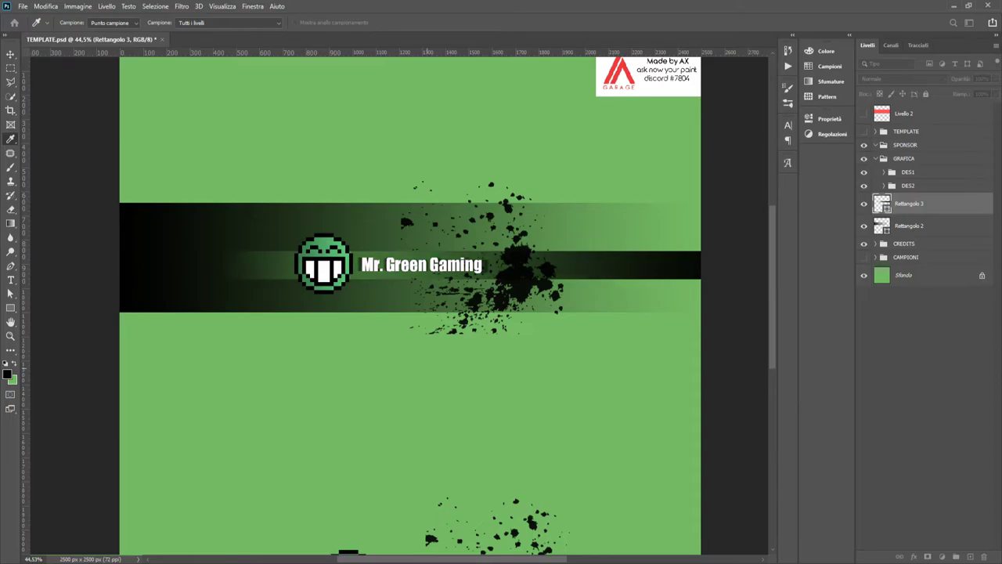
pyautogui.press('m')
pyautogui.hotkey('ctrl', '-')
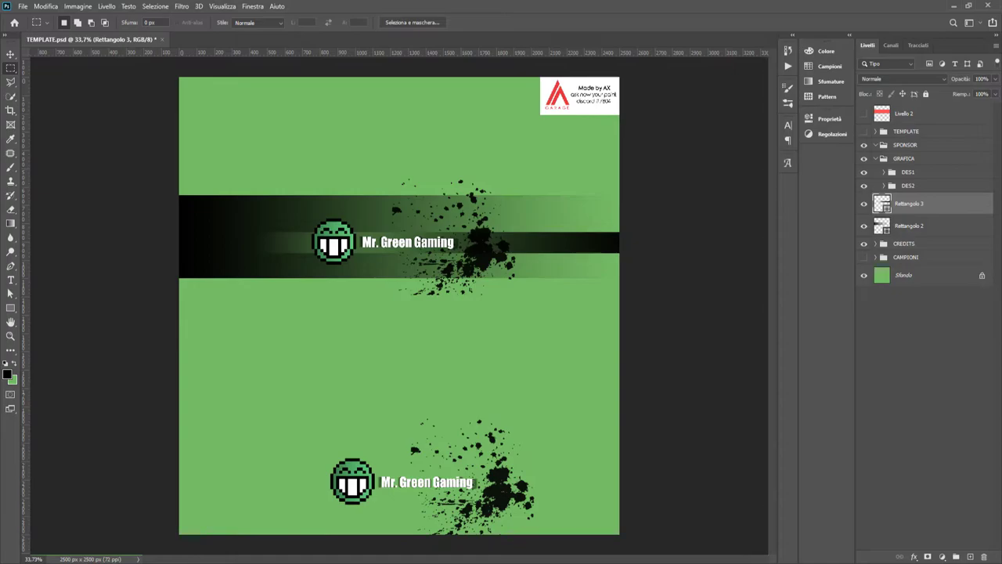
# Step: Duplicate both gradient rectangles, show TEMPLATE and the red band layer, and move the copies down onto the lower car side
pyautogui.keyDown('shift'); pyautogui.click(909, 226); pyautogui.keyUp('shift')
pyautogui.hotkey('ctrl', 'j')
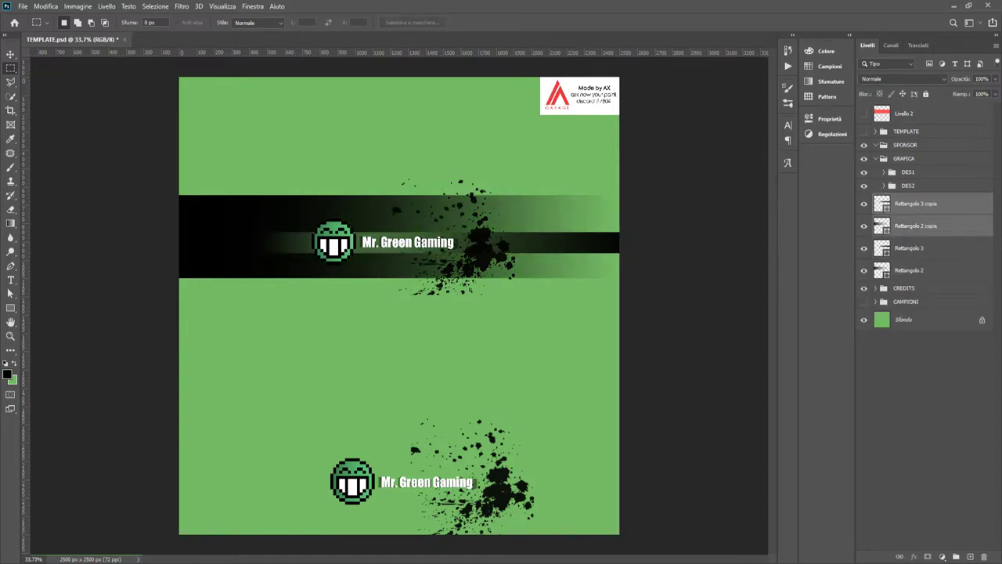
pyautogui.click(864, 114)
pyautogui.click(863, 132)
pyautogui.press('v')
pyautogui.scroll(1, 392, 388)
pyautogui.moveTo(408, 387); pyautogui.dragTo(499, 405)
pyautogui.scroll(1, 412, 517)
pyautogui.scroll(2, 457, 432)
# Step: Shift the slim stripe copy up so it sits centered behind the lower "Mr. Green Gaming" text, and hide TEMPLATE
pyautogui.click(923, 423)
pyautogui.click(864, 203)
pyautogui.click(864, 203)
pyautogui.click(915, 204)
pyautogui.scroll(3, 461, 393)
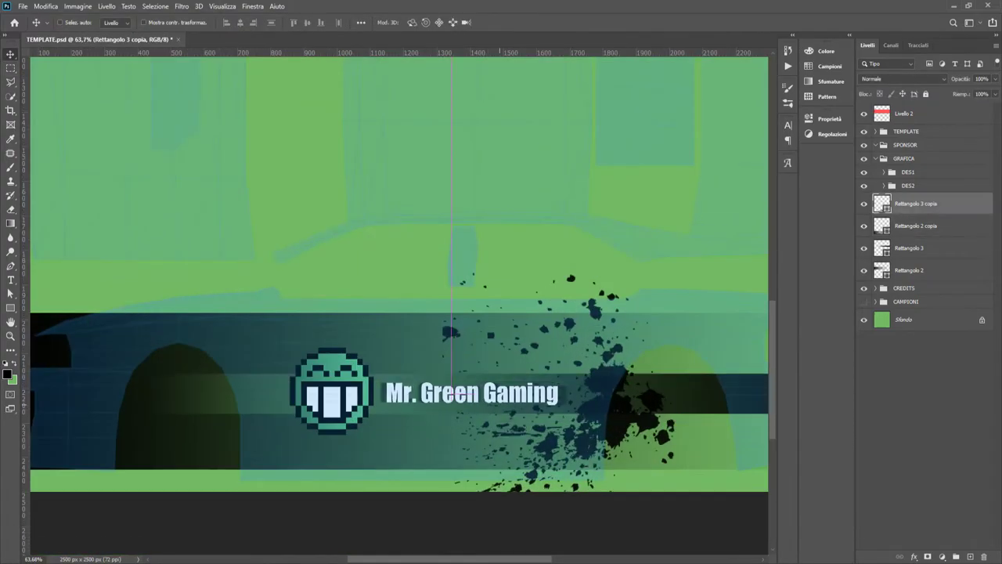
pyautogui.scroll(-8, 500, 405)
pyautogui.click(924, 423)
pyautogui.click(863, 131)
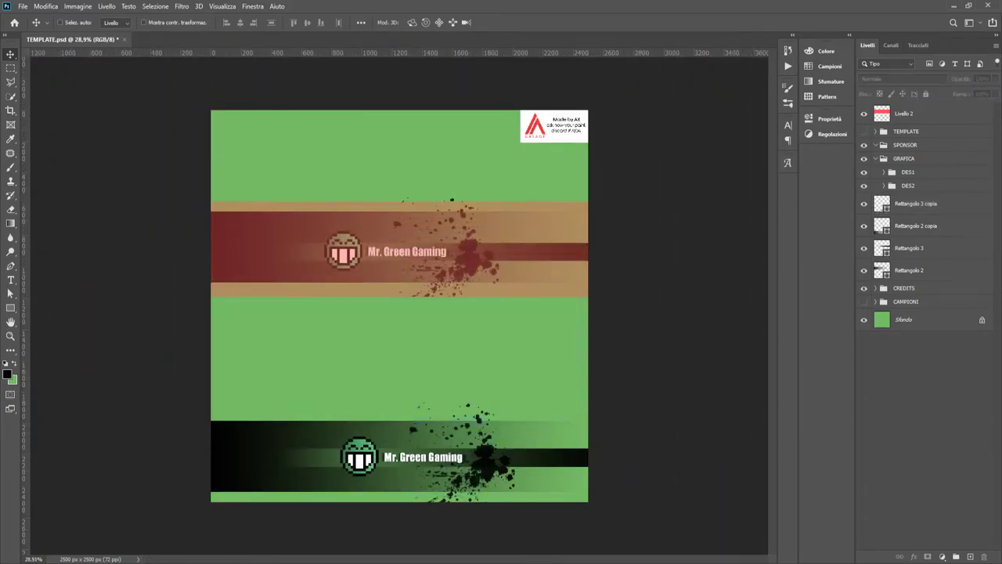
# Step: Hide the red band layer, show the TEMPLATE group and turn off its SULTAN overlay so only INFERNUS remains
pyautogui.click(863, 113)
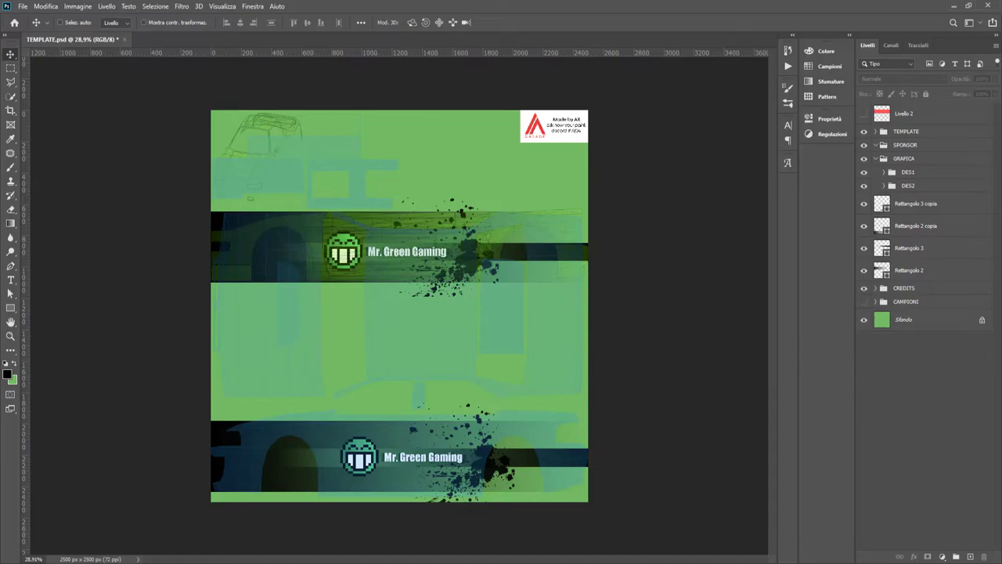
pyautogui.click(876, 132)
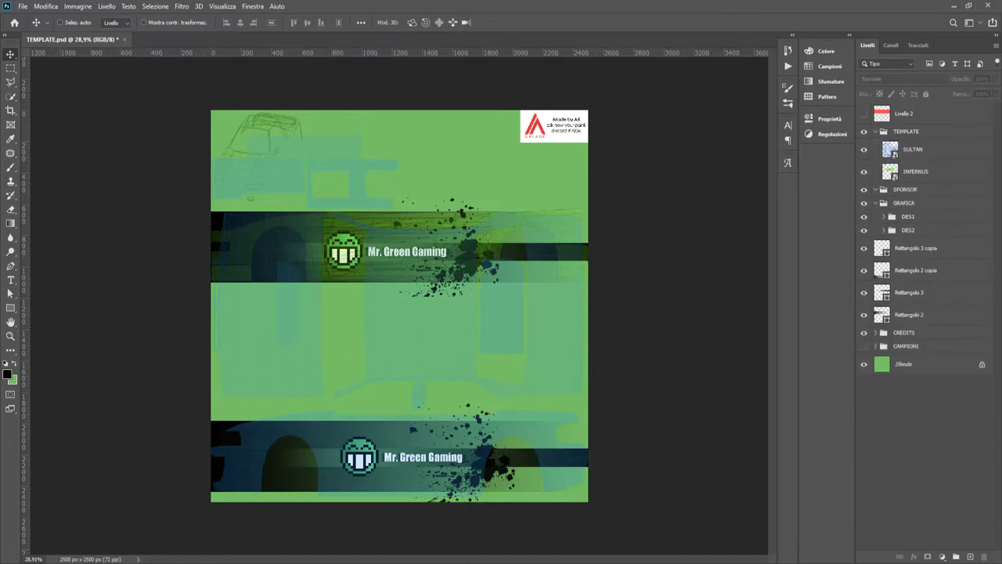
pyautogui.click(912, 149)
pyautogui.click(864, 149)
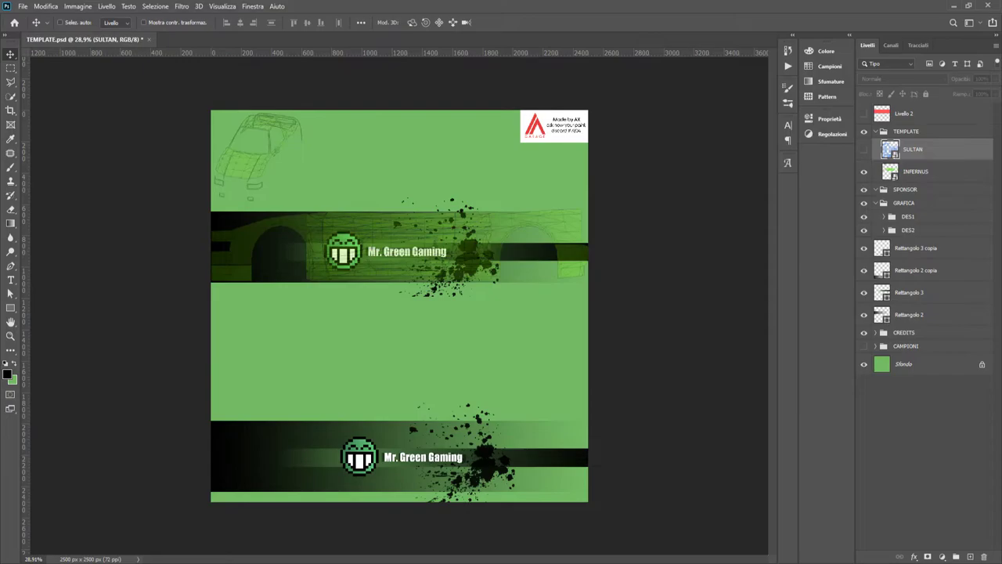
# Step: Hide the DES2 group and move the layers Rettangolo 3 copia and Rettangolo 2 copia into it
pyautogui.click(864, 230)
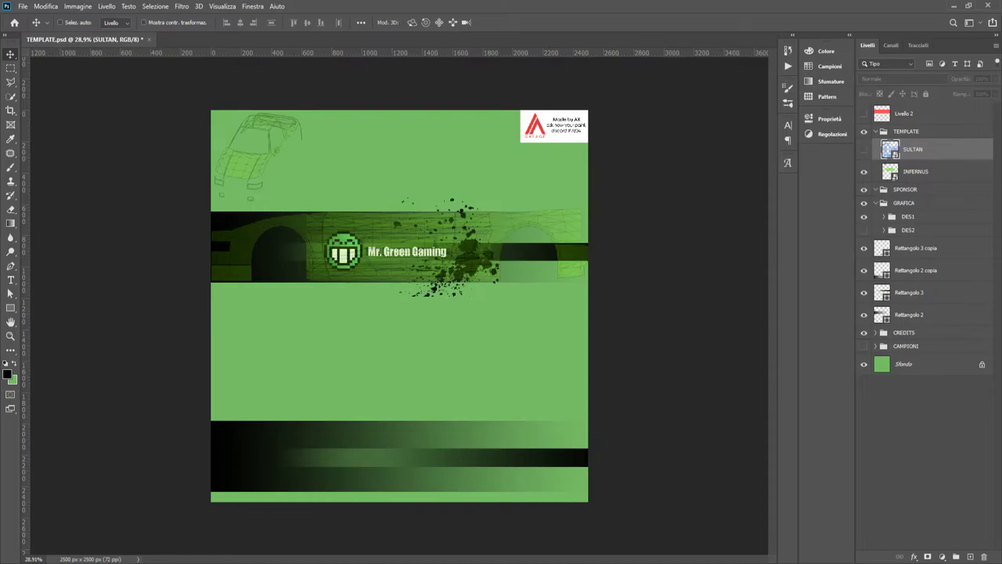
pyautogui.click(863, 247)
pyautogui.click(863, 247)
pyautogui.click(916, 248)
pyautogui.keyDown('shift'); pyautogui.click(916, 270); pyautogui.keyUp('shift')
pyautogui.moveTo(916, 268); pyautogui.dragTo(909, 230)
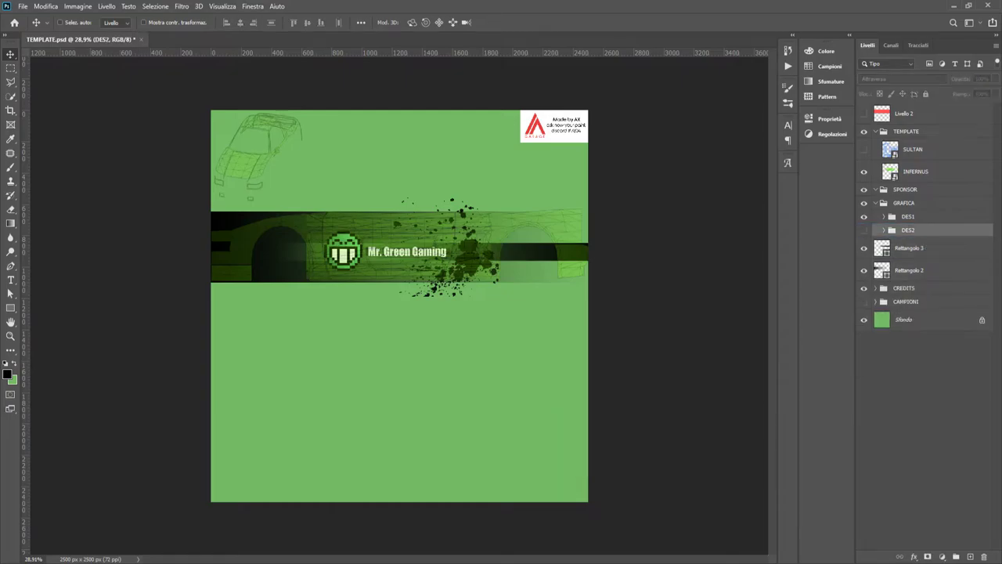
# Step: Hide DES1, show DES2, and move the original layers Rettangolo 3 and Rettangolo 2 into the DES1 group
pyautogui.click(916, 391)
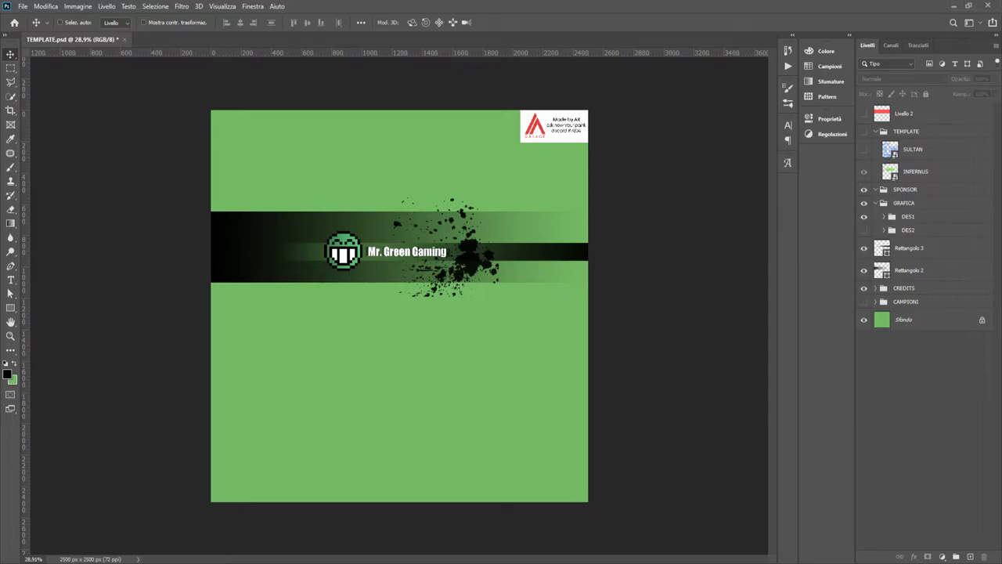
pyautogui.click(864, 217)
pyautogui.click(864, 229)
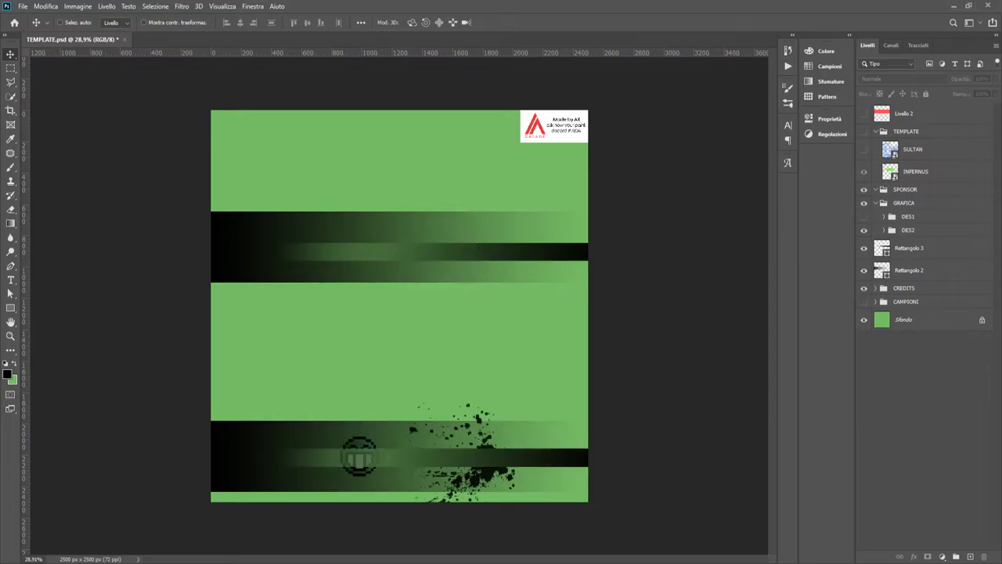
pyautogui.click(909, 248)
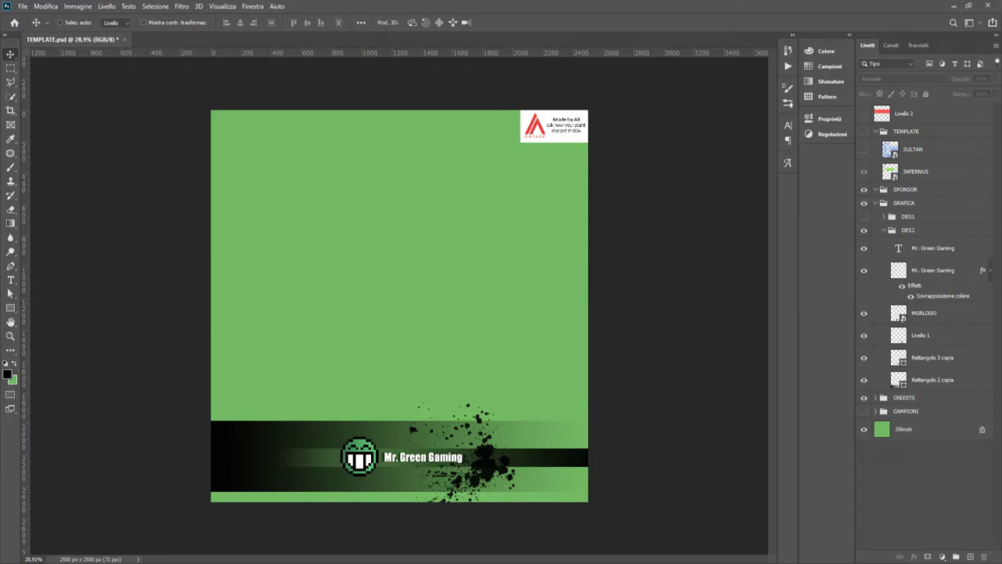
# Step: Show the TEMPLATE group's SULTAN overlay and the red band layer Livello 2 as placement guides
pyautogui.click(863, 149)
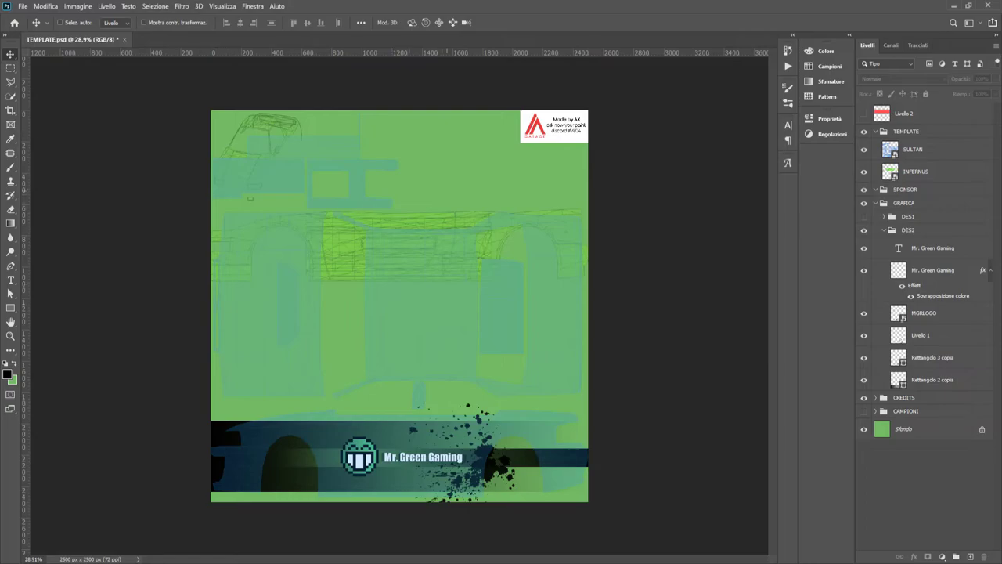
pyautogui.scroll(5, 256, 146)
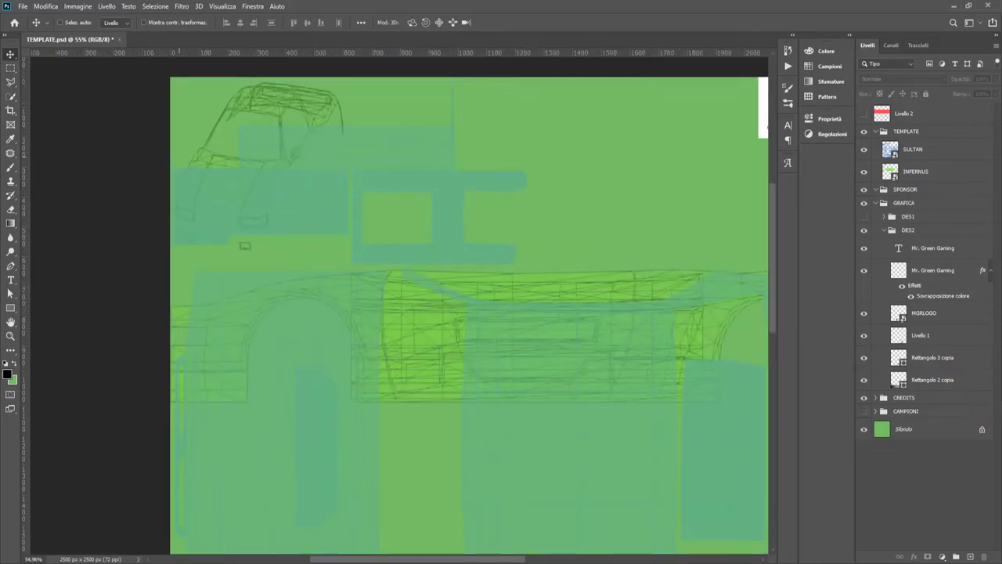
pyautogui.press('m')
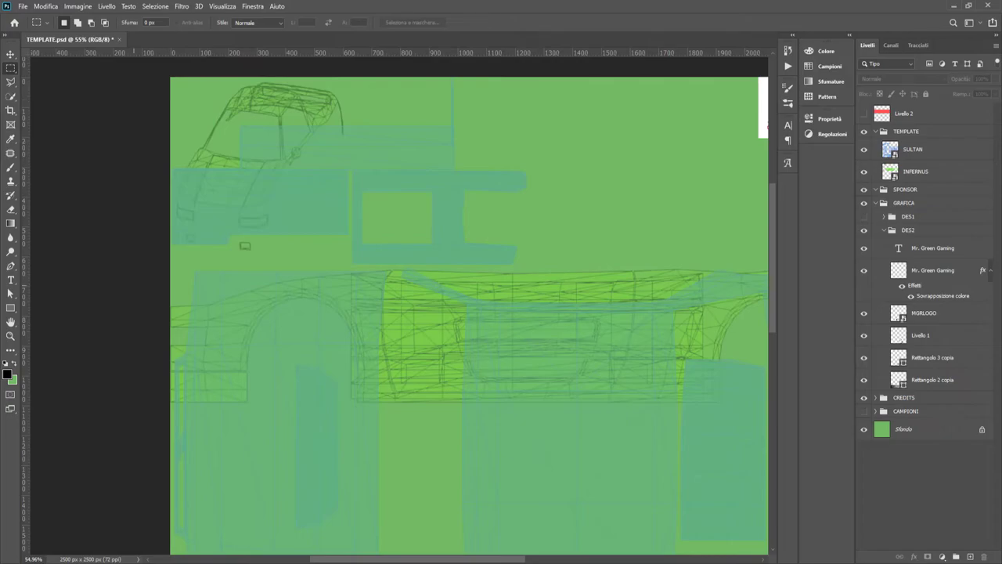
pyautogui.click(905, 114)
pyautogui.click(864, 114)
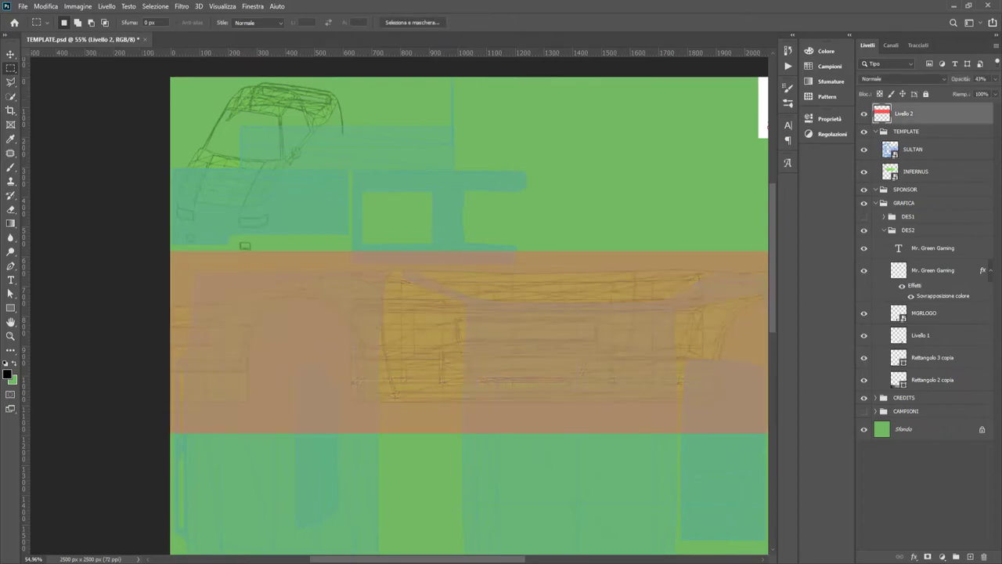
# Step: Transform the red band into a smaller block covering the car-front wireframe in the canvas's upper-left corner
pyautogui.scroll(-5, 558, 226)
pyautogui.hotkey('ctrl', 't')
pyautogui.moveTo(583, 251); pyautogui.dragTo(400, 161)
pyautogui.moveTo(310, 208); pyautogui.dragTo(309, 213)
pyautogui.scroll(6, 306, 188)
pyautogui.press('Return')
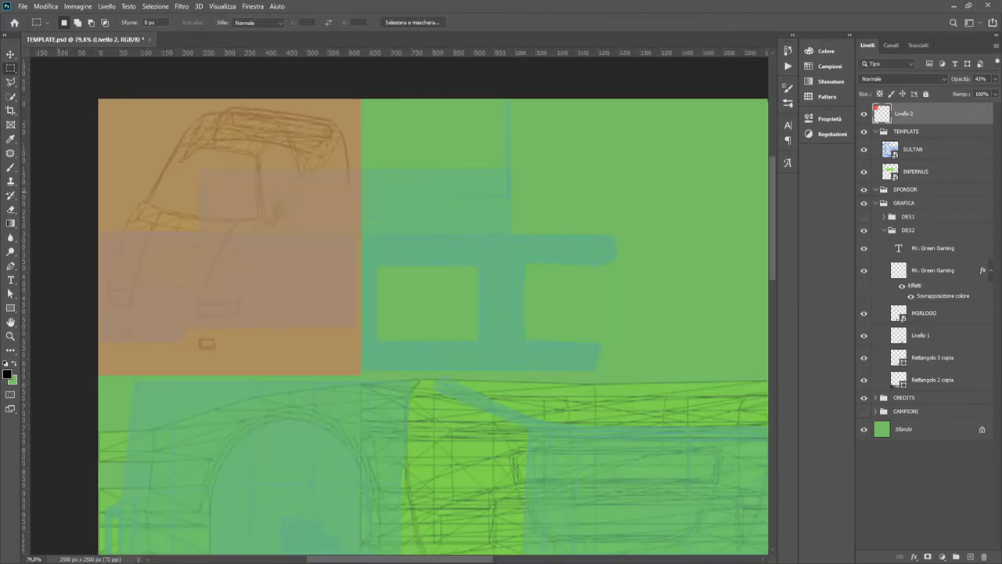
# Step: Reshape the red block into a wide, lower rectangle spanning the two blue template parts just above the car side
pyautogui.hotkey('ctrl', 't')
pyautogui.moveTo(362, 236); pyautogui.dragTo(615, 236)
pyautogui.moveTo(239, 188)
pyautogui.mouseDown()
pyautogui.moveTo(577, 137)
pyautogui.moveTo(227, 157)
pyautogui.moveTo(638, 195)
pyautogui.mouseUp()
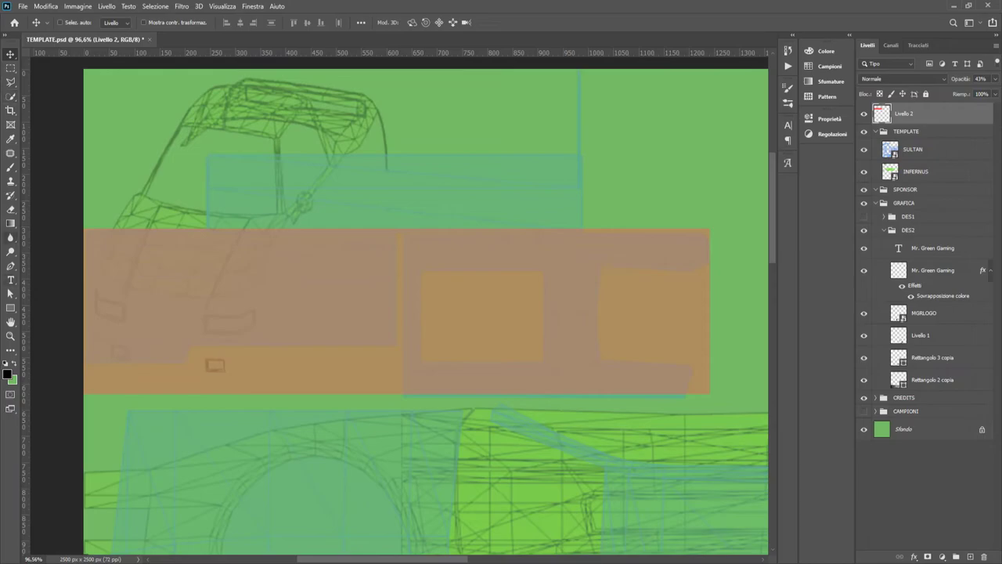
# Step: Handwrite "Mr" and the start of the next word with the Brush on the blue strip above the red block
pyautogui.press('b')
pyautogui.moveTo(201, 199)
pyautogui.mouseDown()
pyautogui.moveTo(337, 166)
pyautogui.moveTo(548, 184)
pyautogui.moveTo(593, 201)
pyautogui.mouseUp()
pyautogui.hotkey('ctrl', 'z')
pyautogui.moveTo(242, 212)
pyautogui.mouseDown()
pyautogui.moveTo(245, 178)
pyautogui.moveTo(260, 183)
pyautogui.moveTo(270, 213)
pyautogui.mouseUp()
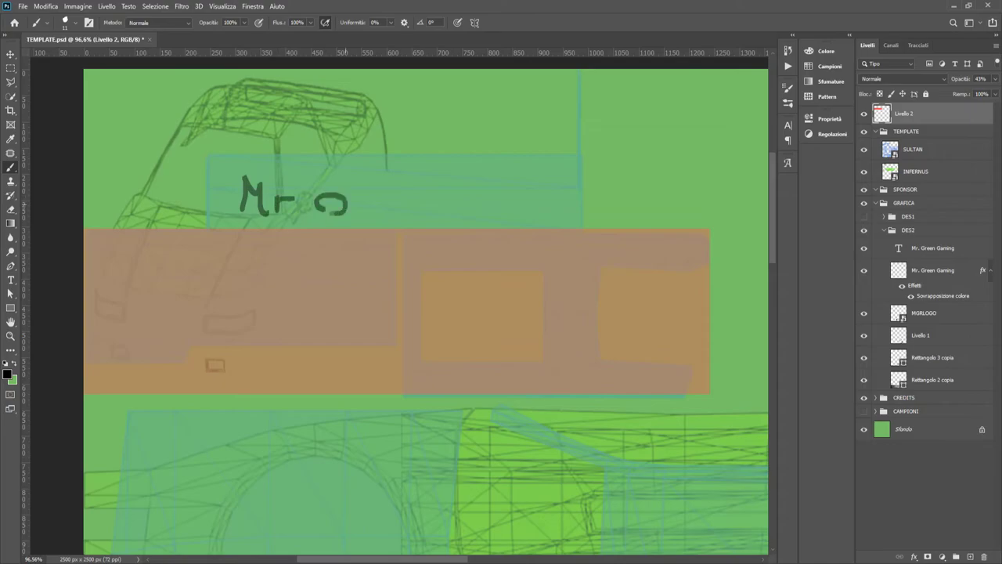